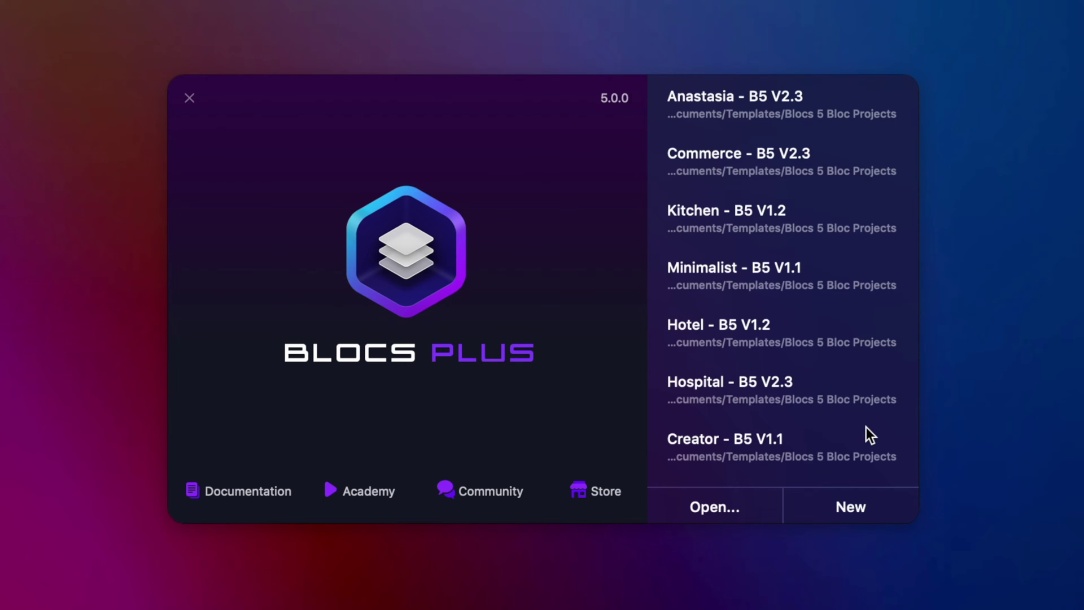
Start a new Blocs project from the Empty Page template
scroll(866, 427, down, 3)
scroll(866, 426, up, 3)
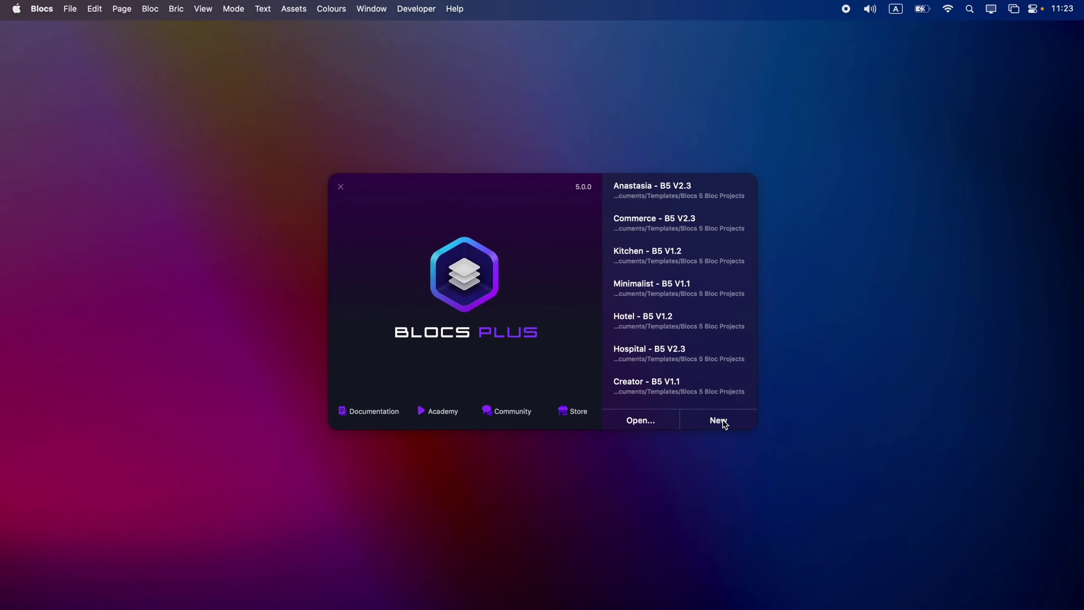
click(850, 506)
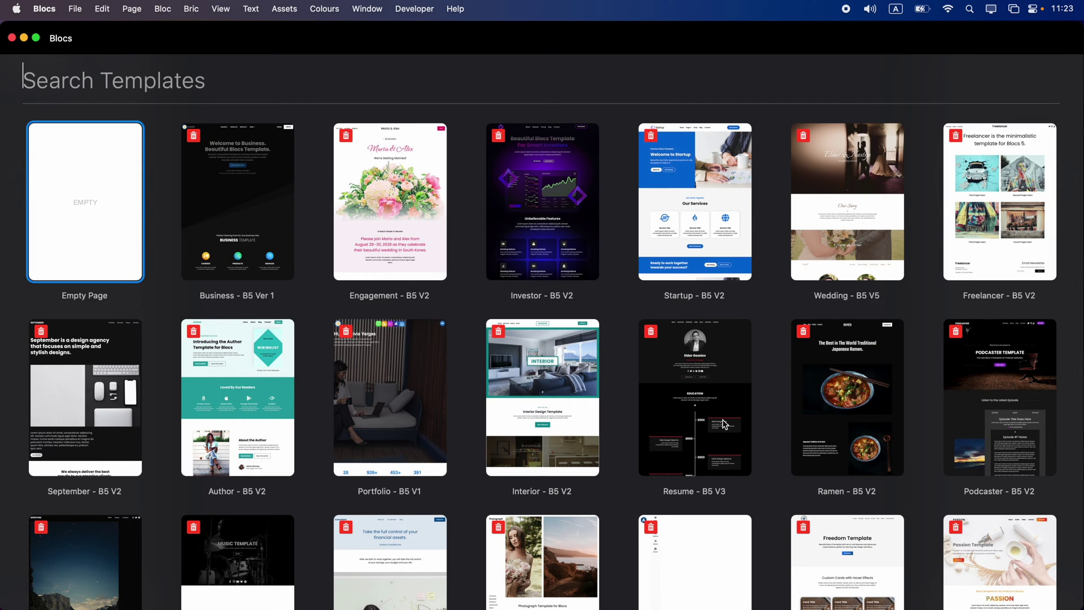
double_click(88, 202)
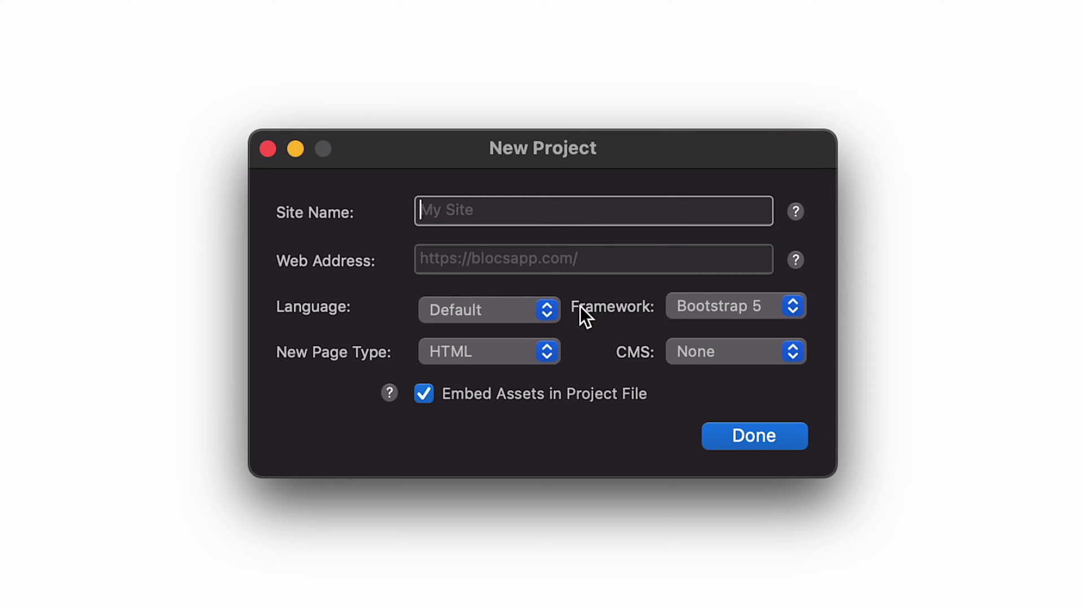
Review the project settings, keeping Default language, Bootstrap 5, HTML pages and no CMS
click(555, 308)
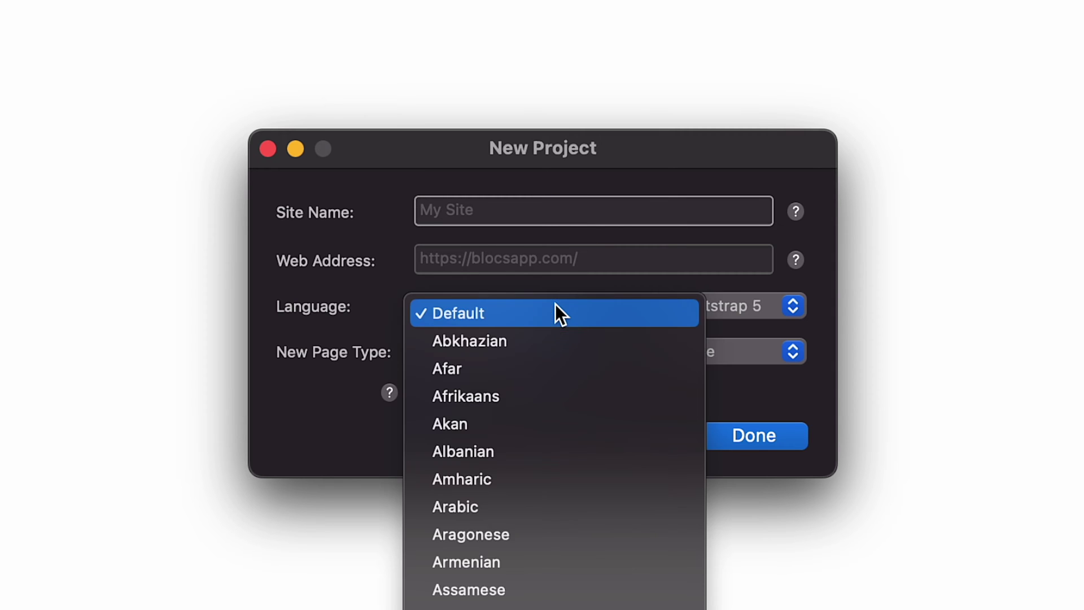
click(581, 280)
click(789, 304)
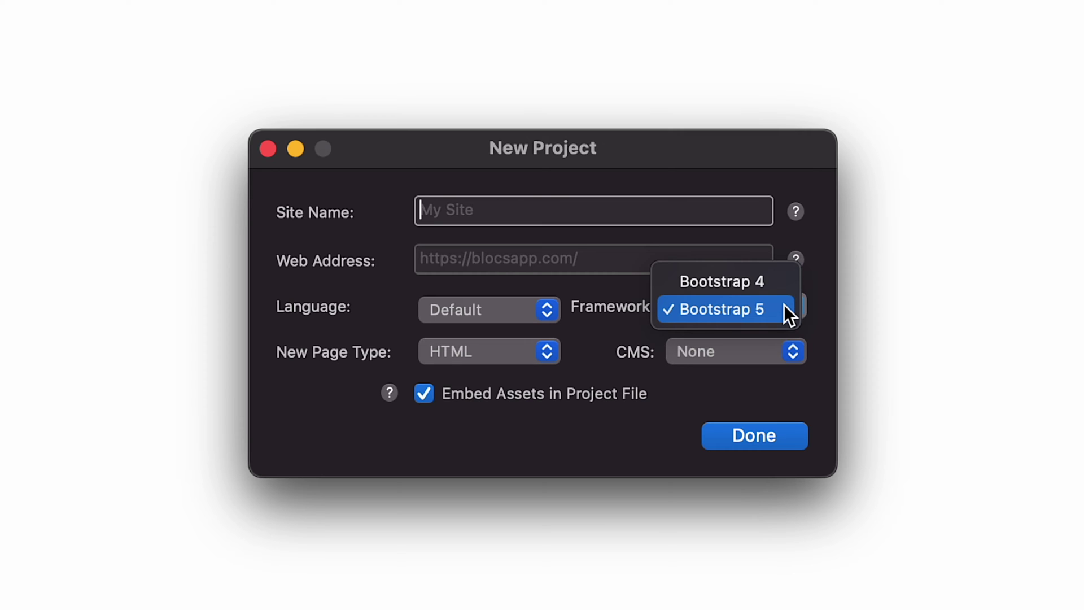
click(624, 346)
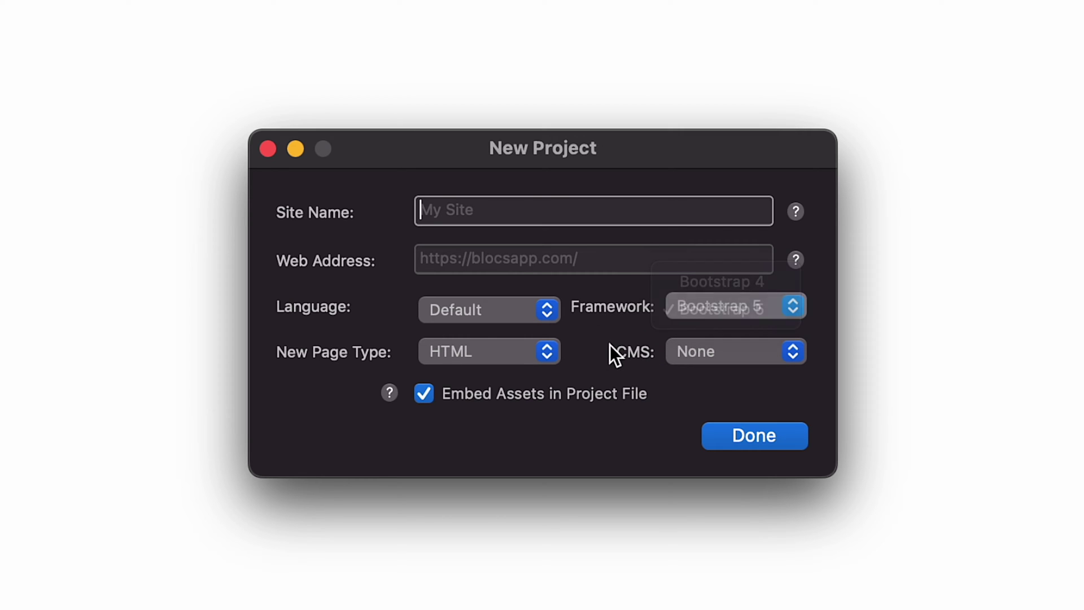
click(517, 343)
click(517, 342)
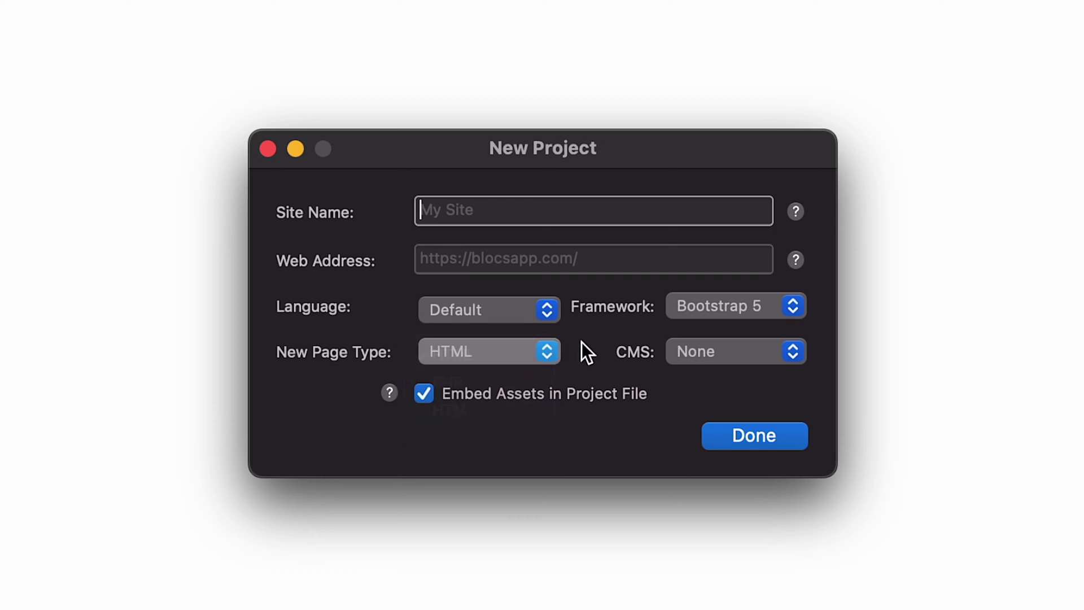
click(687, 351)
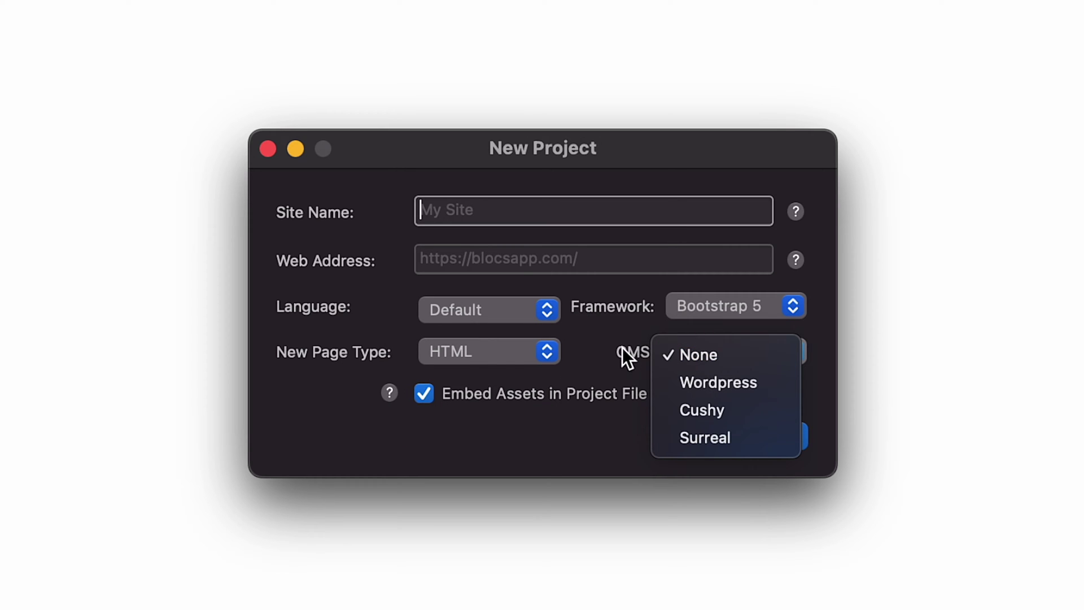
click(593, 338)
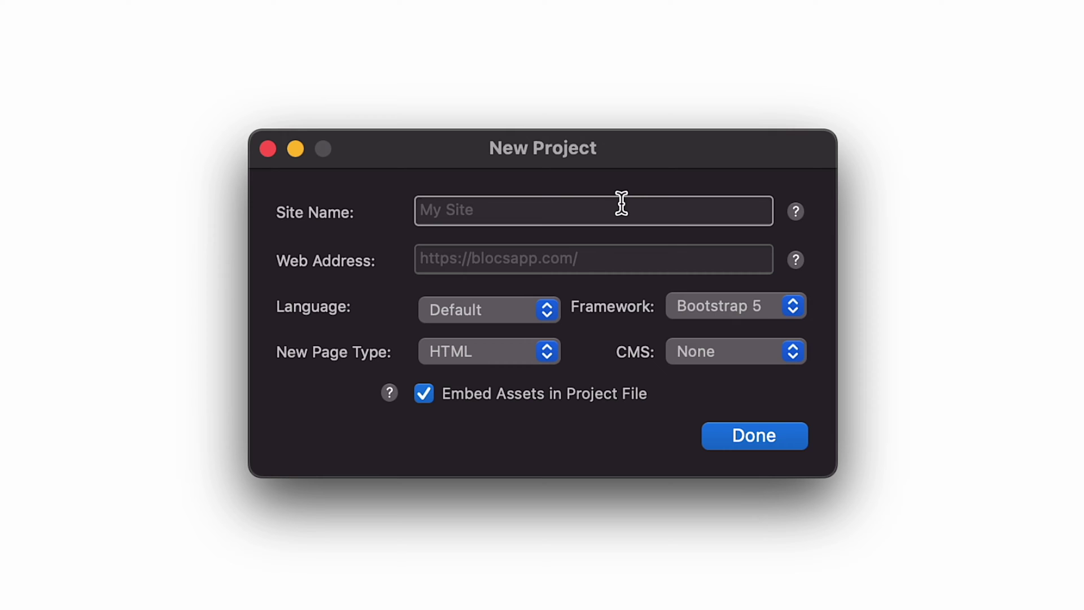
Dismiss the settings and close the empty project without saving
click(268, 148)
click(11, 37)
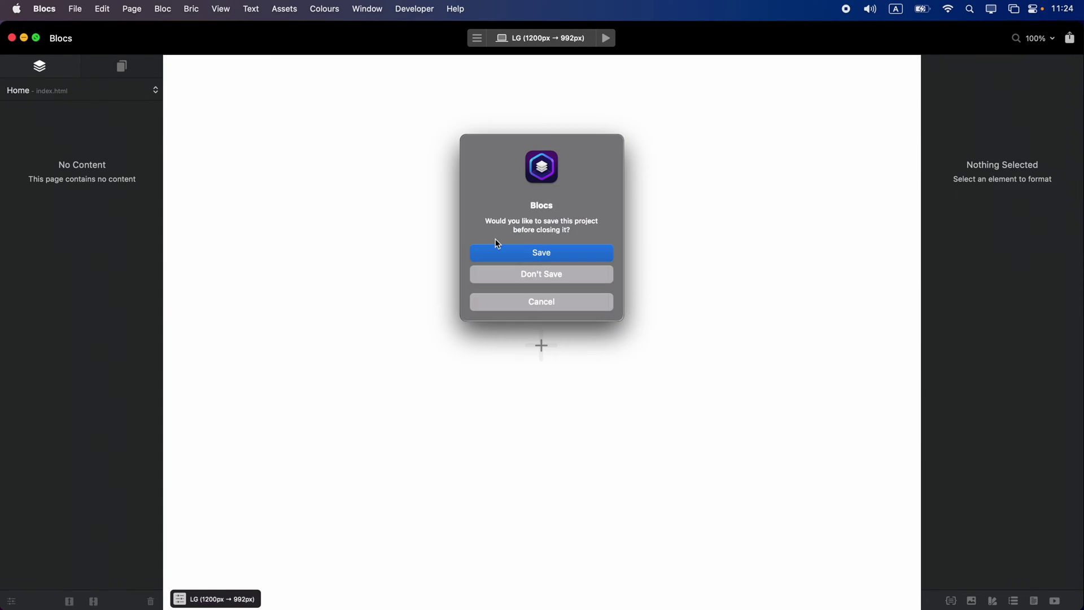
click(554, 275)
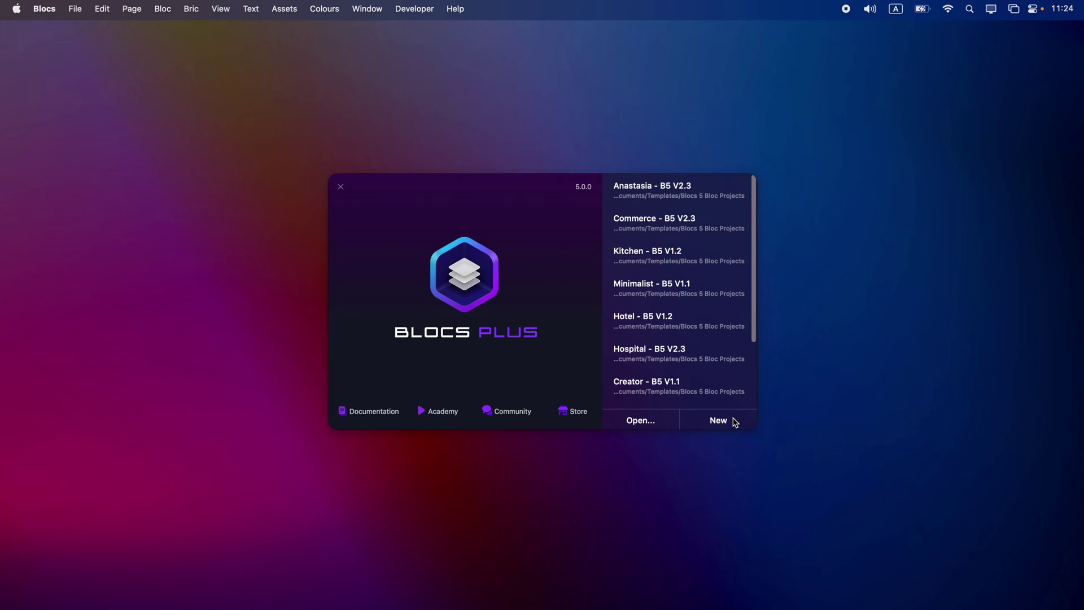
Preview the Paperback starter template and try its navigation menu
click(728, 423)
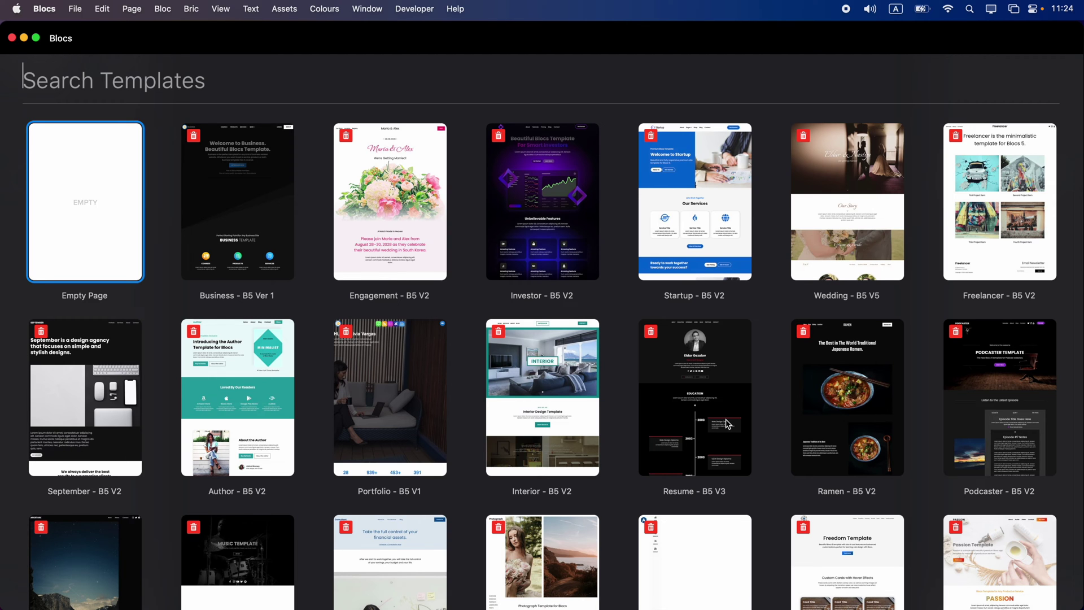
scroll(727, 423, down, 5)
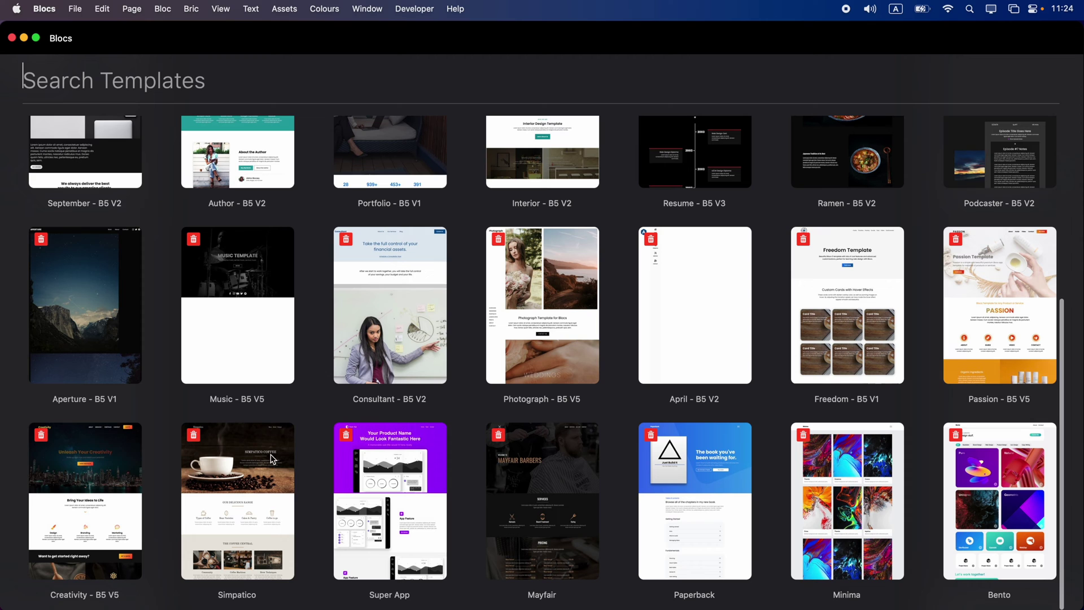
click(658, 467)
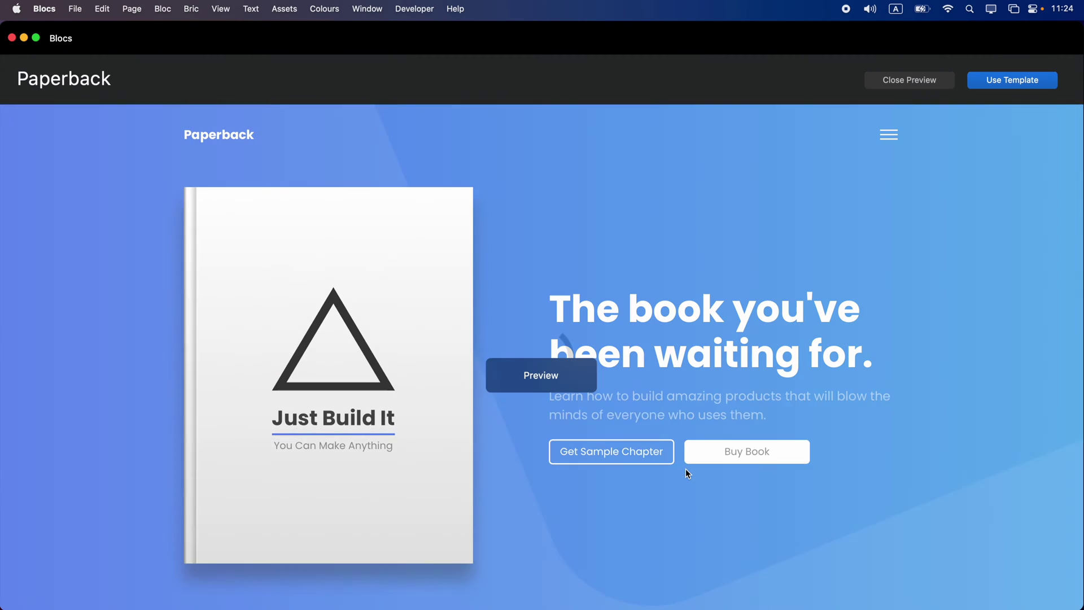
scroll(686, 473, down, 3)
scroll(686, 471, up, 3)
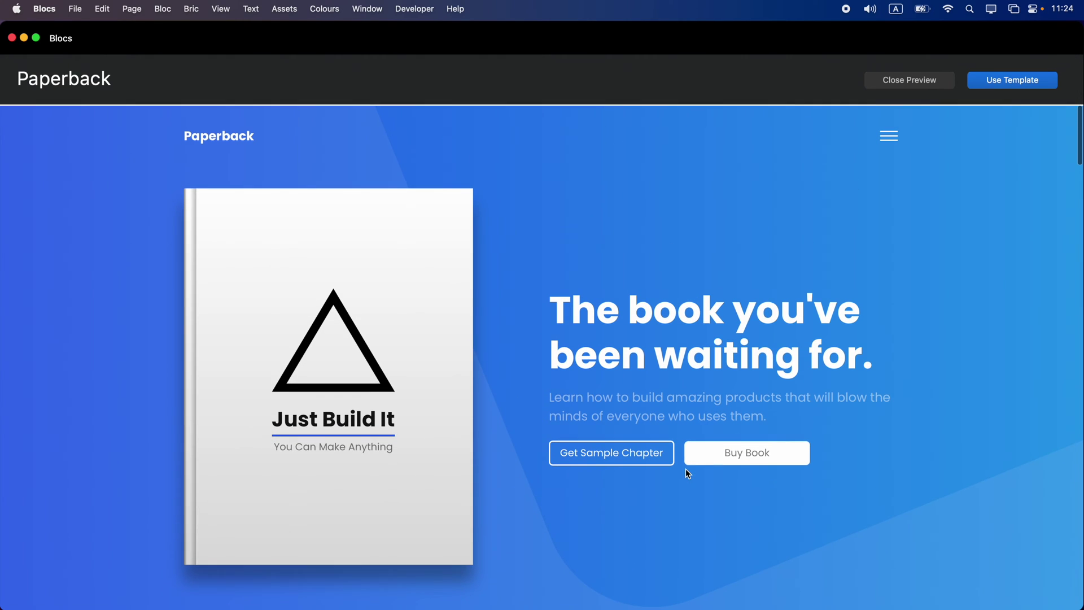
click(890, 133)
click(1061, 121)
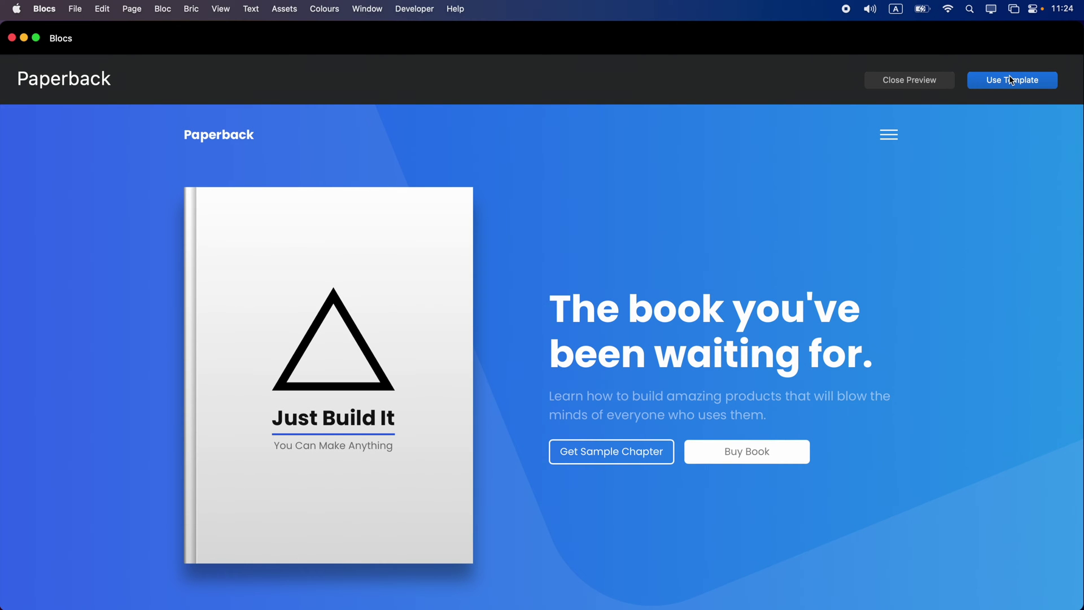
Leave the Paperback preview and preview the Author - B5 V2 template instead
click(904, 79)
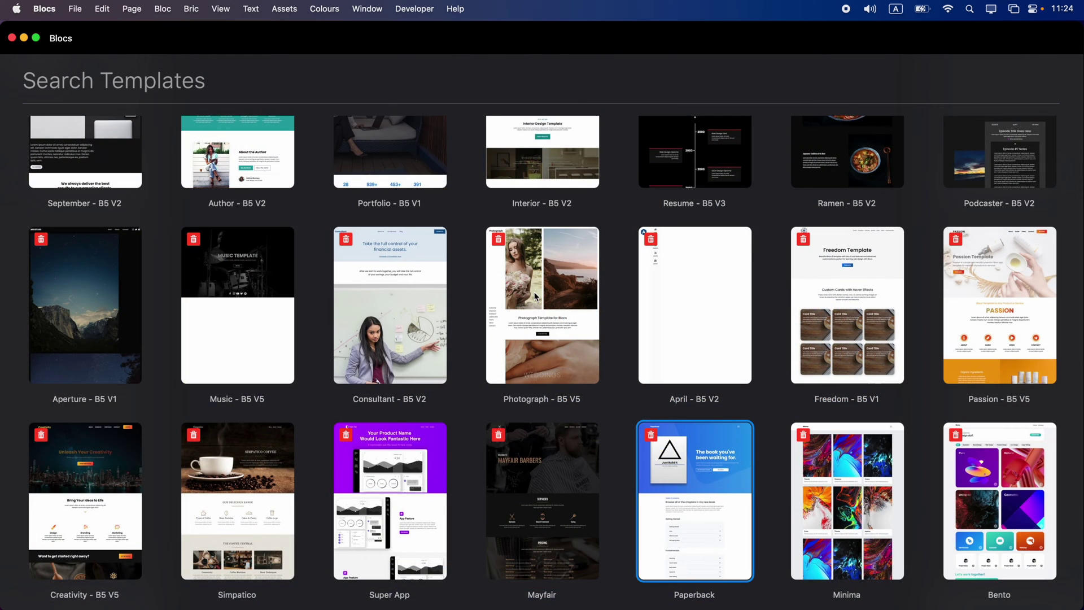
scroll(535, 297, up, 3)
click(246, 328)
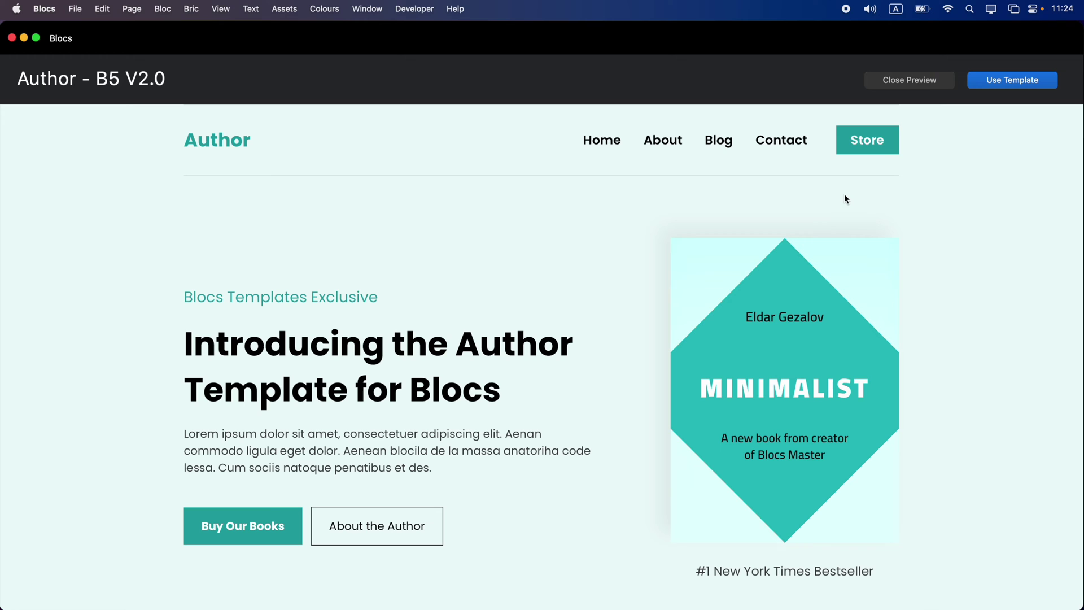
Create a site named 'Eldar' from the Author template, skipping the logo
click(1020, 79)
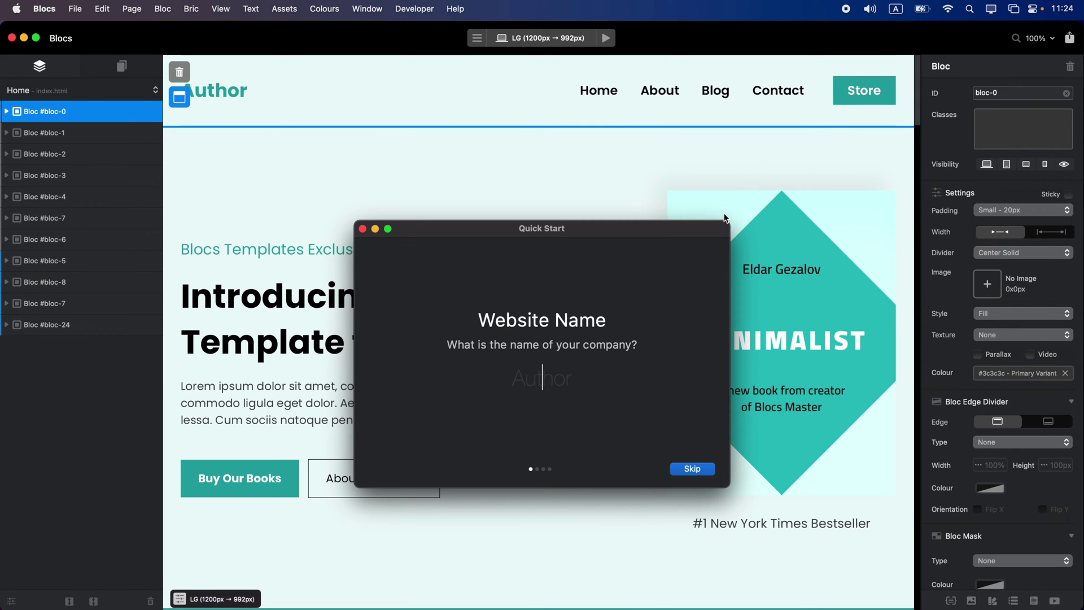
text(Eldar)
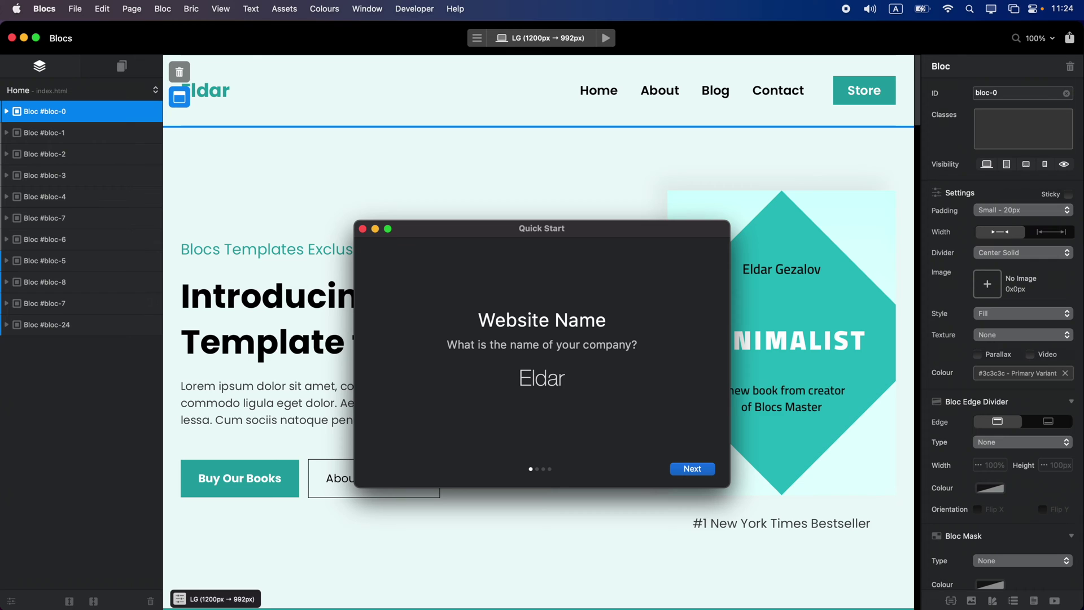
click(283, 149)
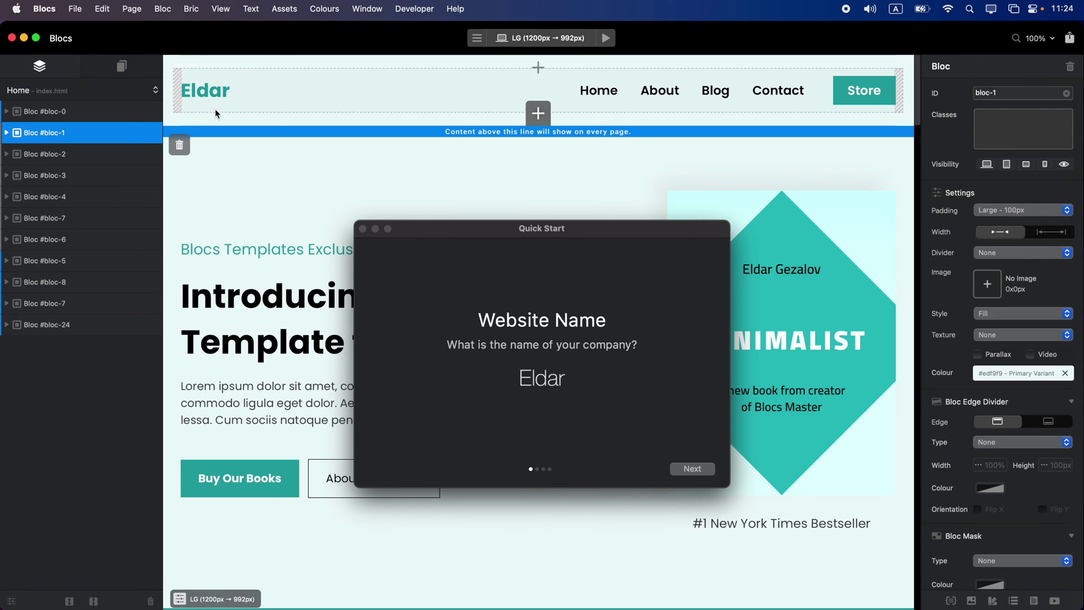
click(696, 469)
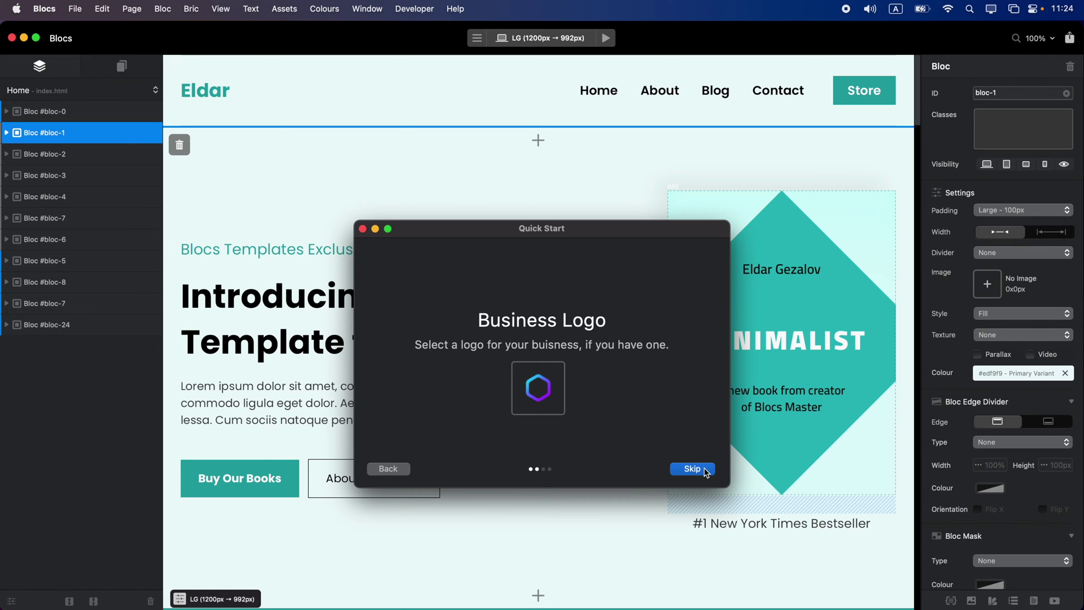
click(693, 469)
Set the Primary site colour to a dark magenta
click(518, 363)
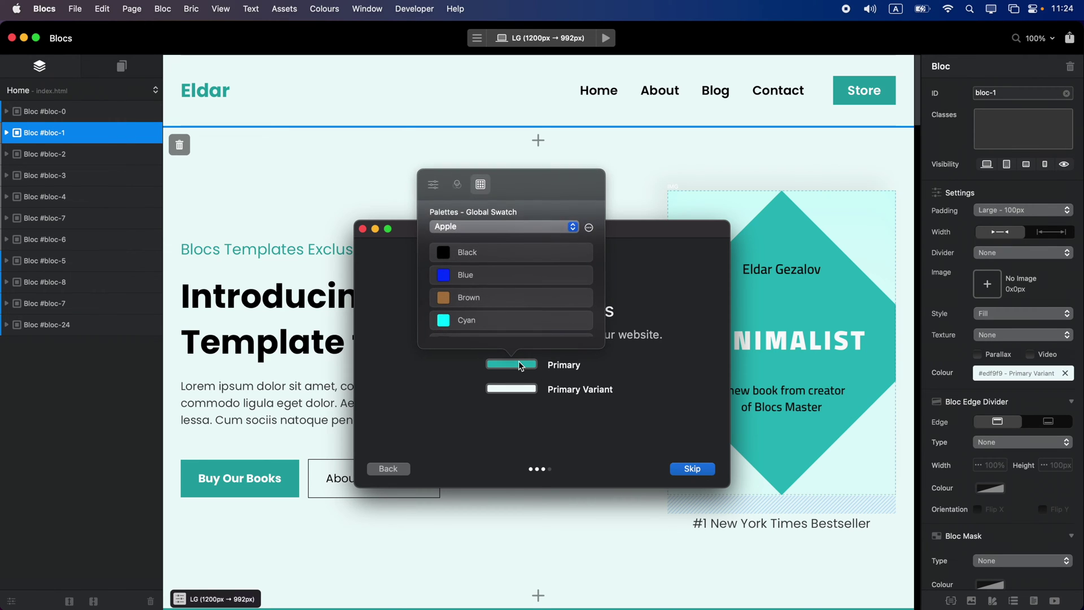
click(458, 184)
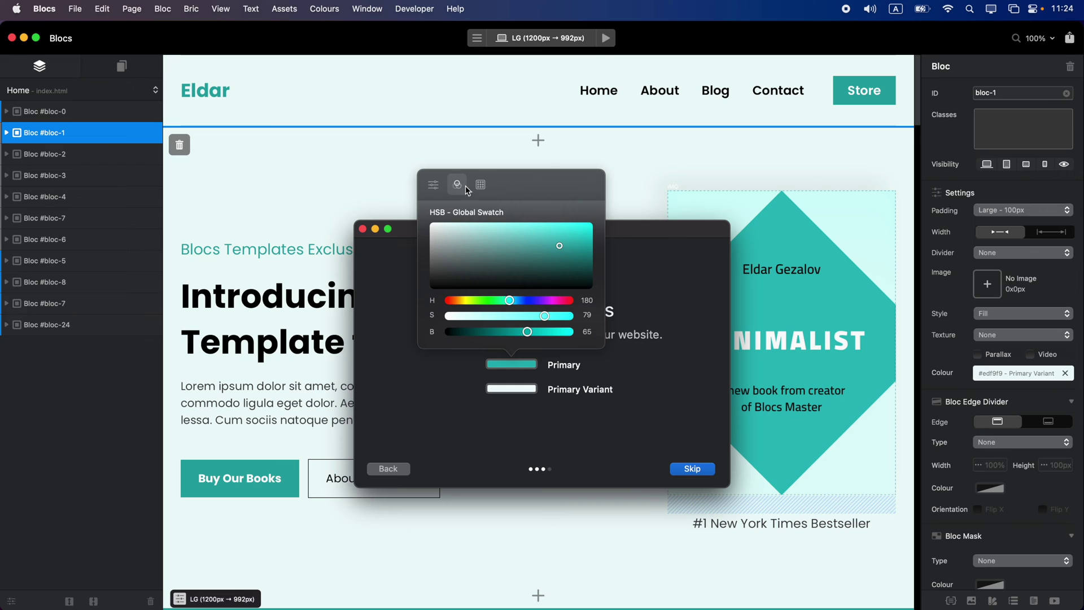
click(554, 300)
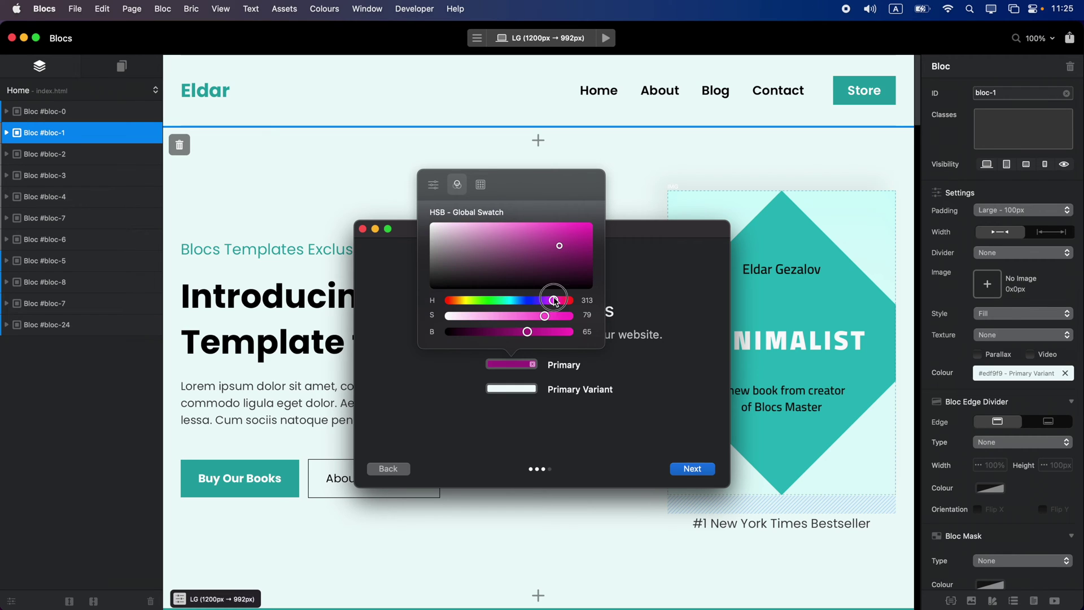
click(564, 226)
drag(564, 228, 561, 246)
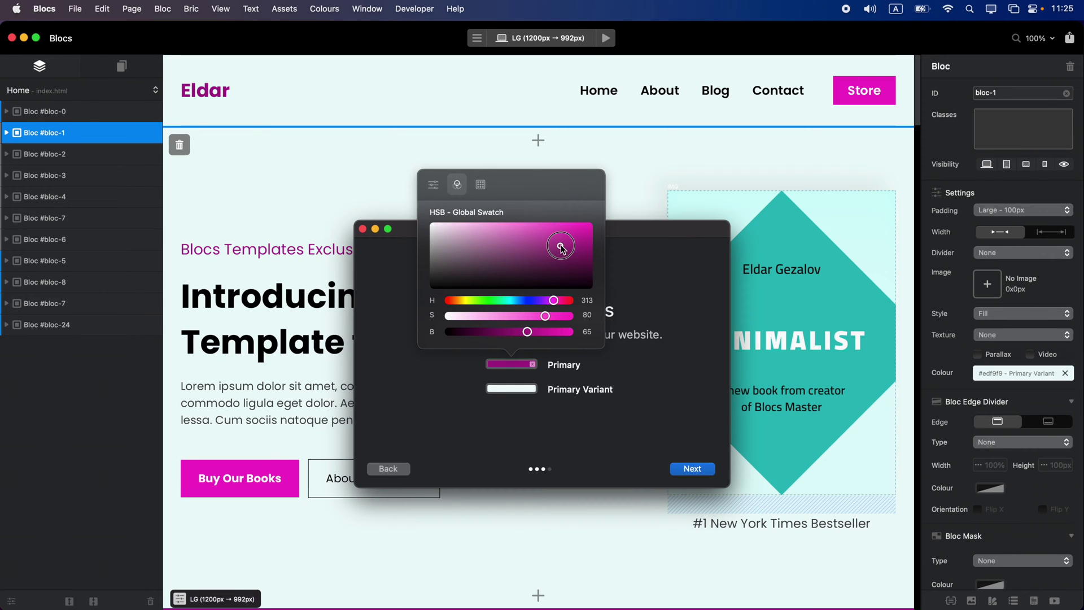
Make the Primary Variant colour light pink and finish Quick Start keeping Helvetica titles
click(527, 389)
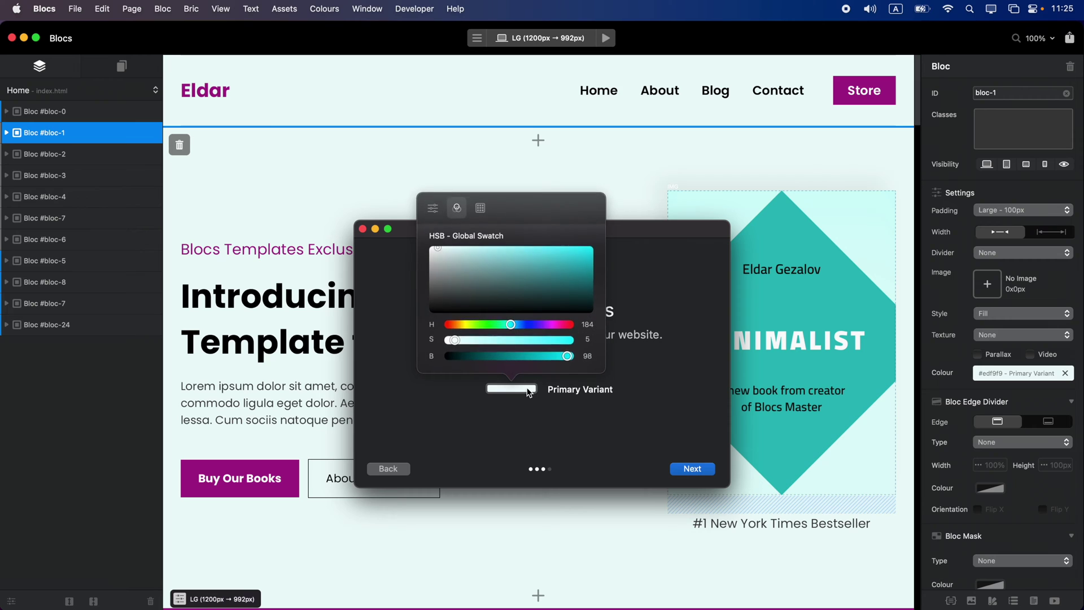
click(550, 325)
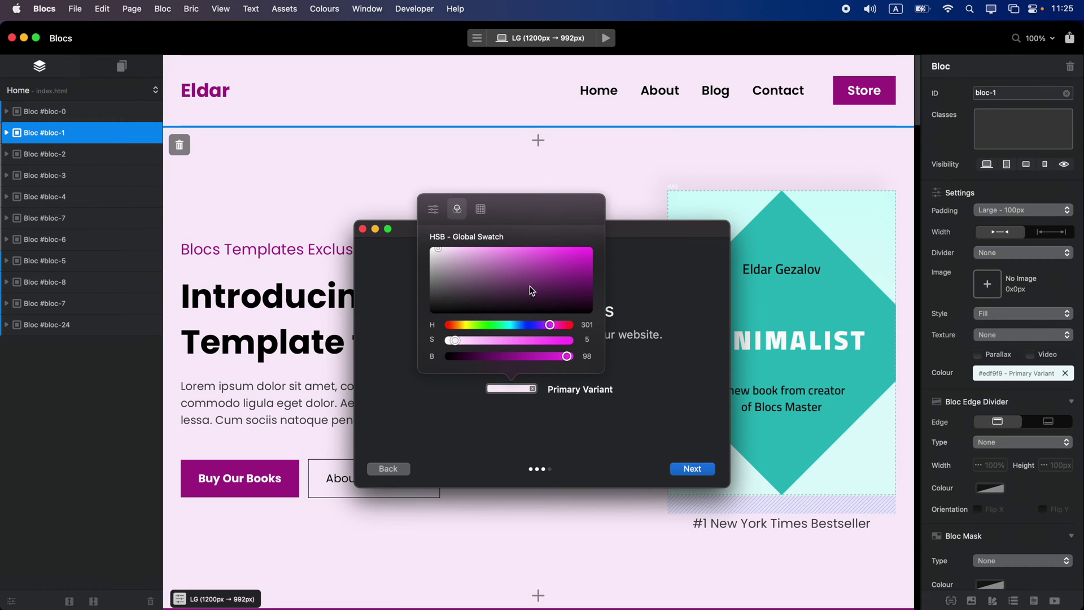
click(480, 248)
click(461, 251)
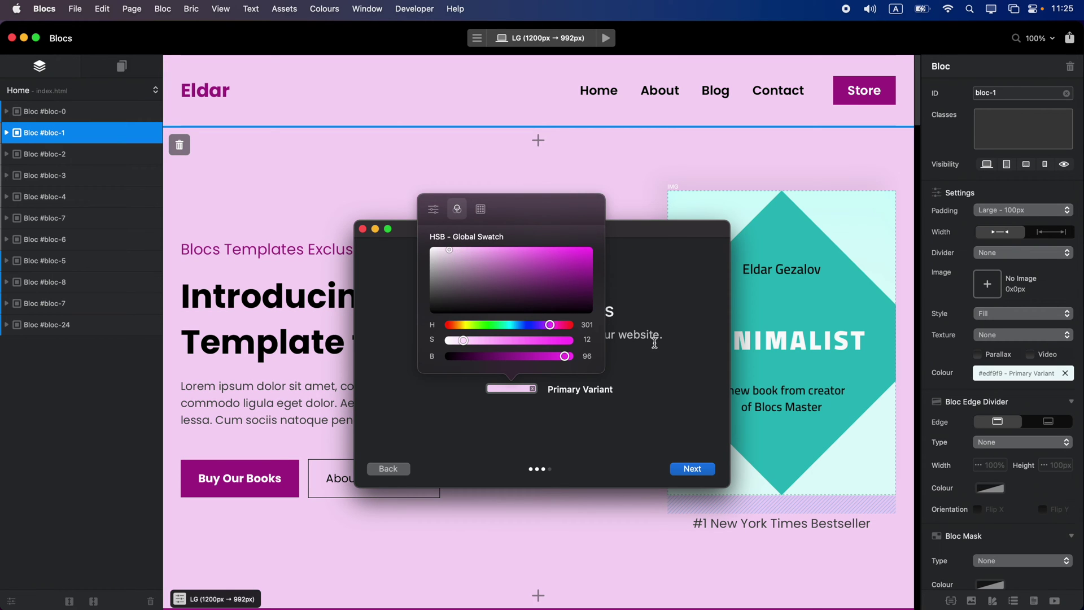
click(673, 423)
click(698, 471)
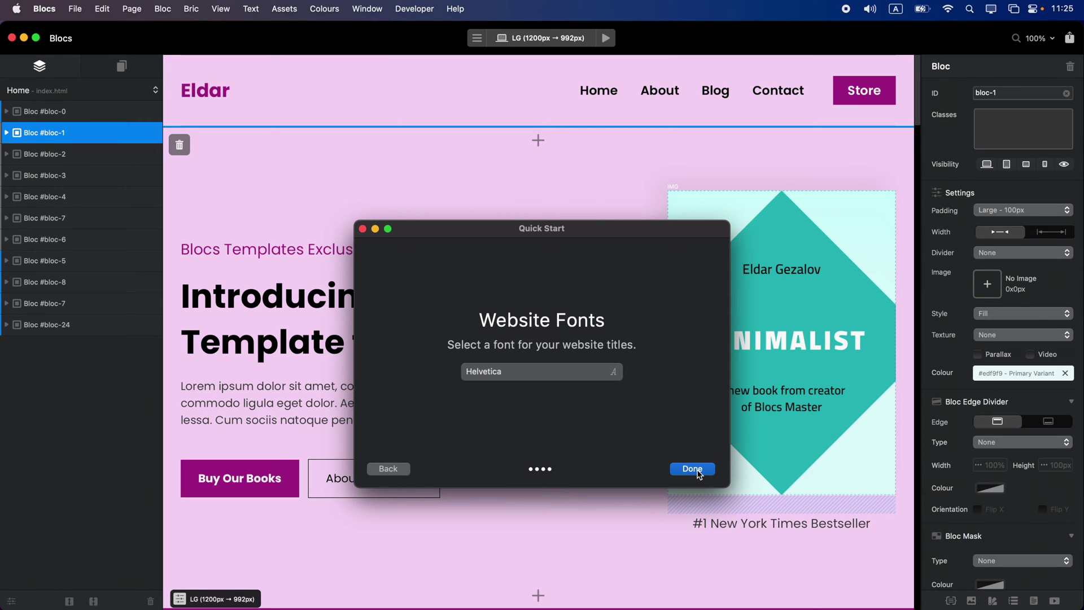
click(693, 472)
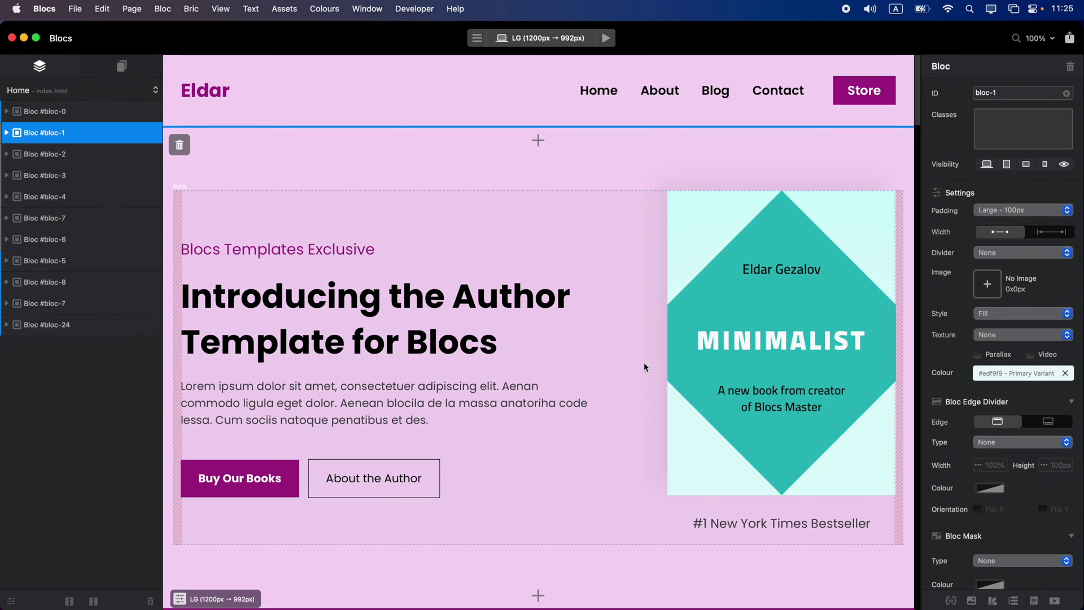
scroll(645, 367, down, 15)
scroll(645, 367, down, 20)
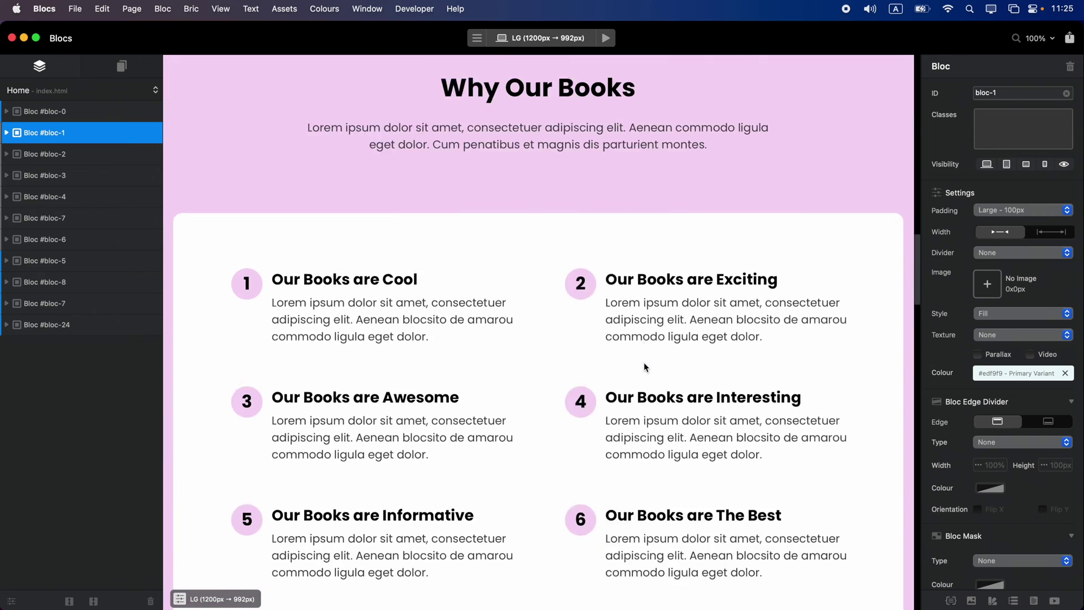
scroll(644, 366, down, 20)
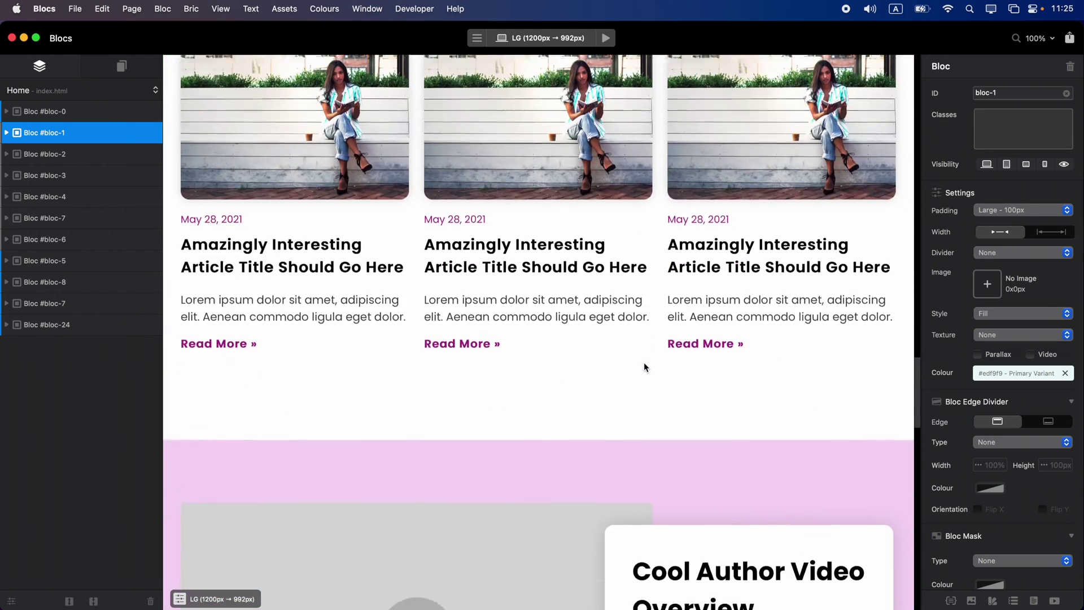
scroll(644, 366, down, 18)
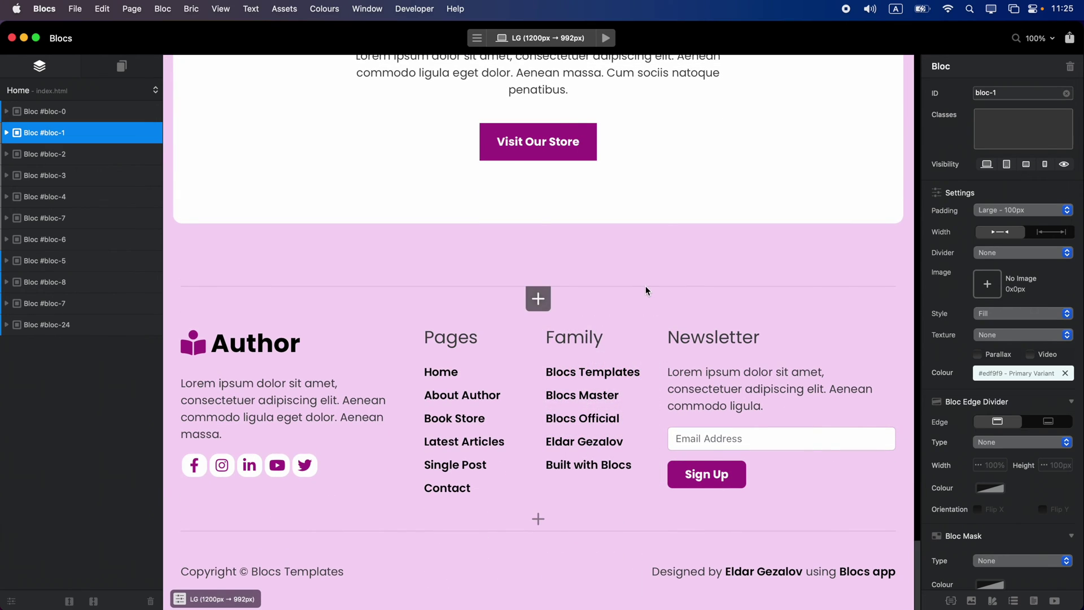
scroll(646, 290, up, 20)
scroll(645, 285, up, 8)
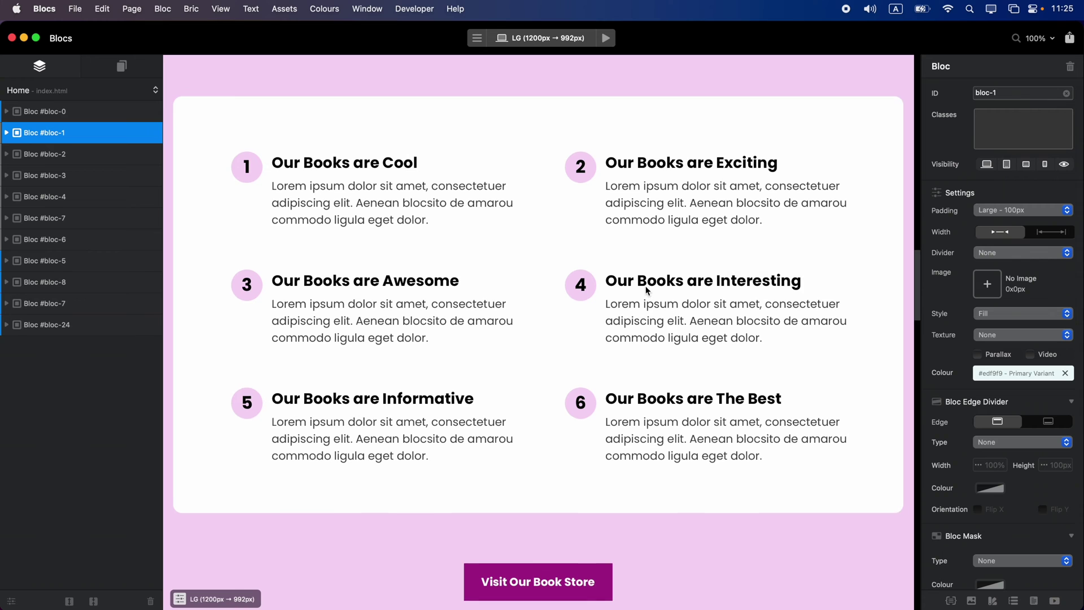
scroll(645, 286, up, 8)
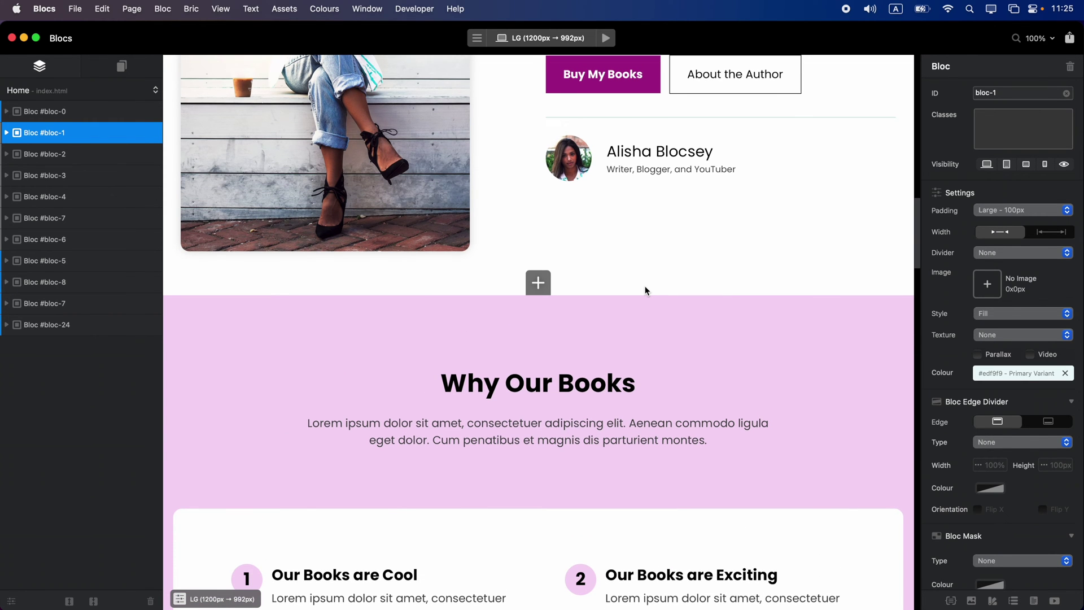
scroll(647, 290, up, 15)
scroll(646, 290, up, 6)
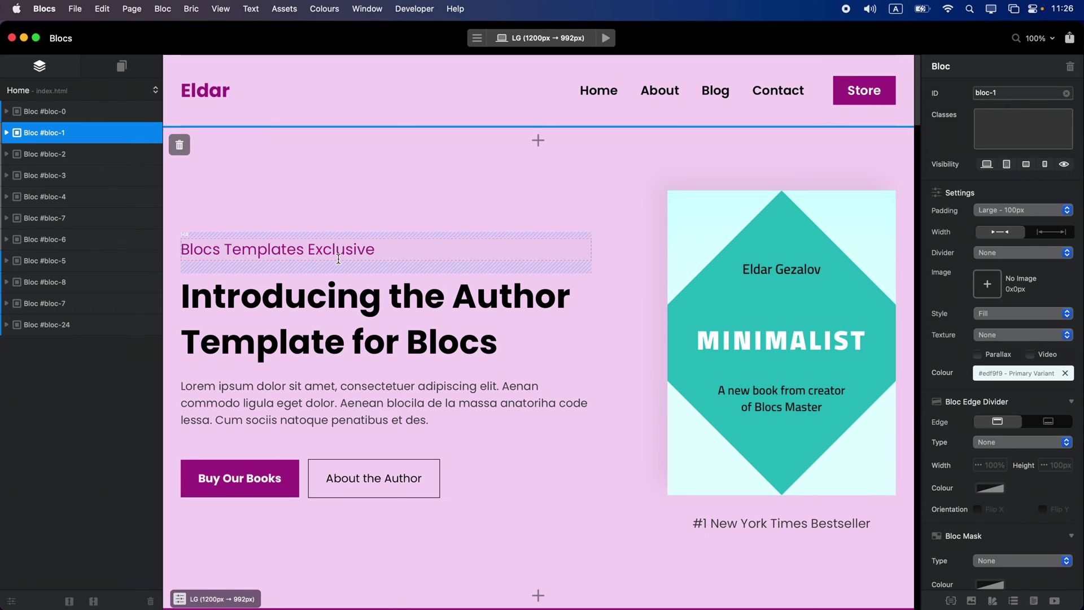
Show the site's pages as thumbnails in the side panel
click(40, 68)
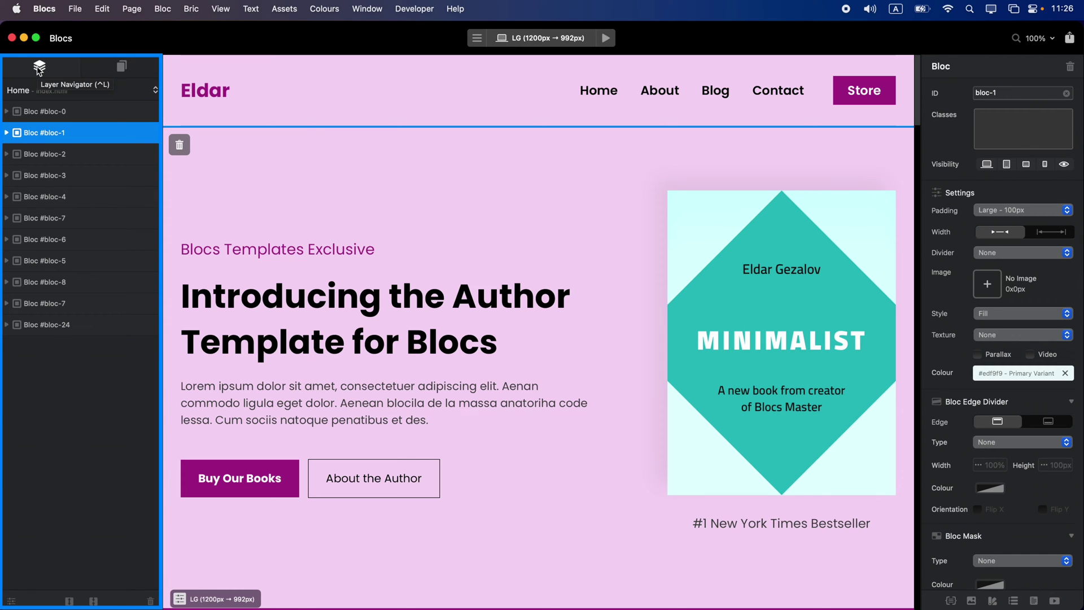
click(121, 68)
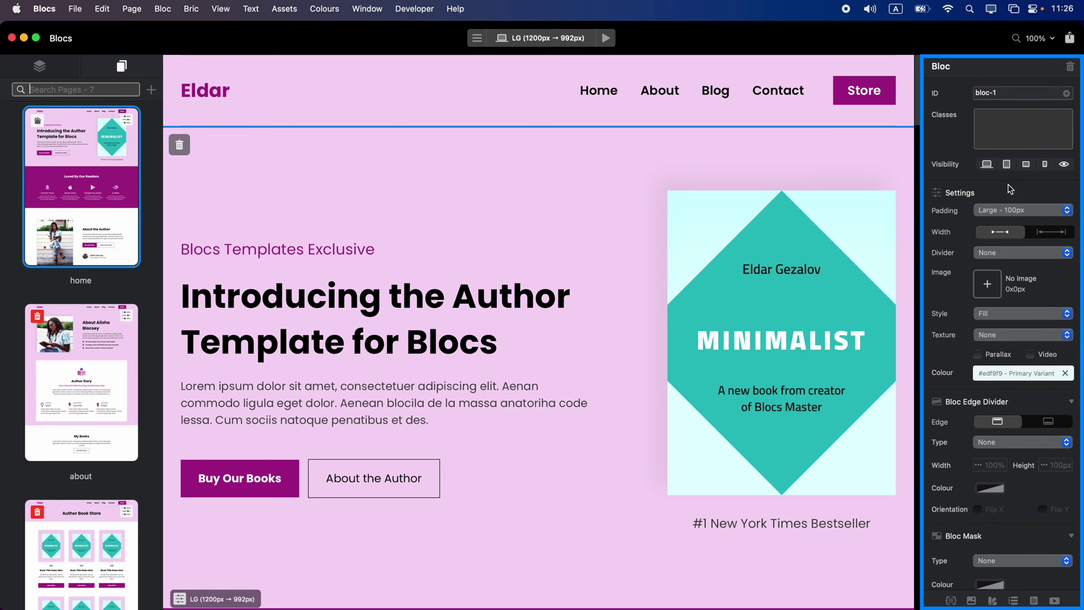
scroll(1023, 247, down, 5)
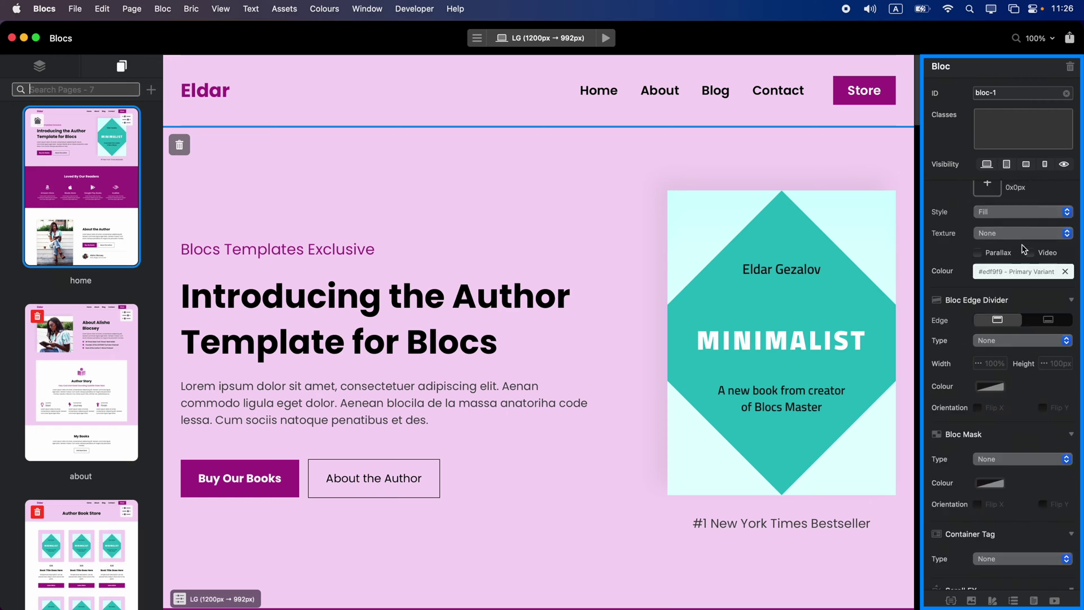
scroll(1023, 247, down, 10)
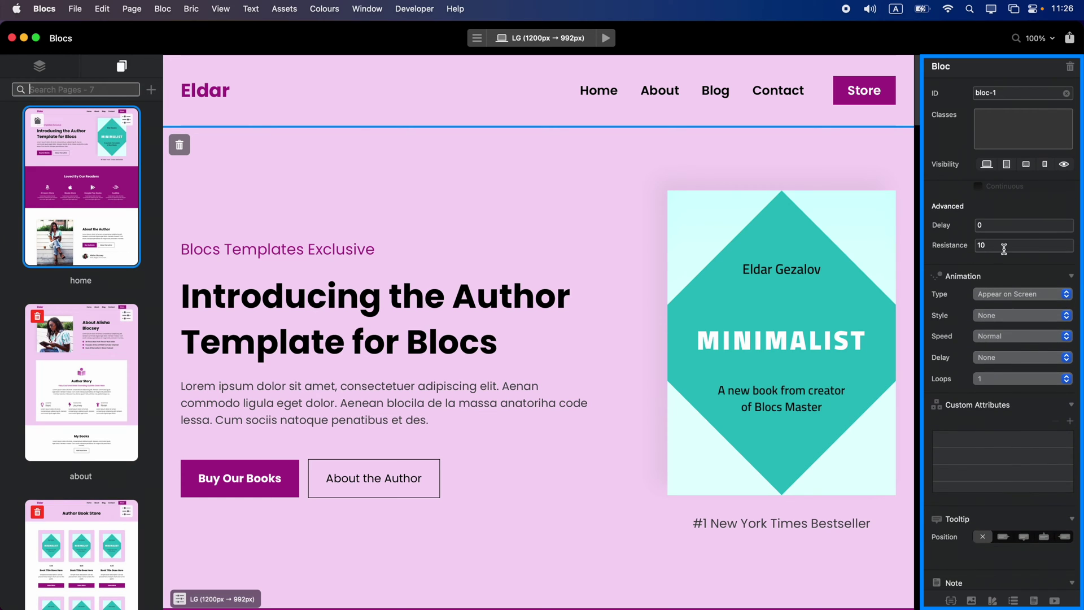
Inspect the Introducing the Author heading, MINIMALIST book cover and Google Play Books icon
click(511, 297)
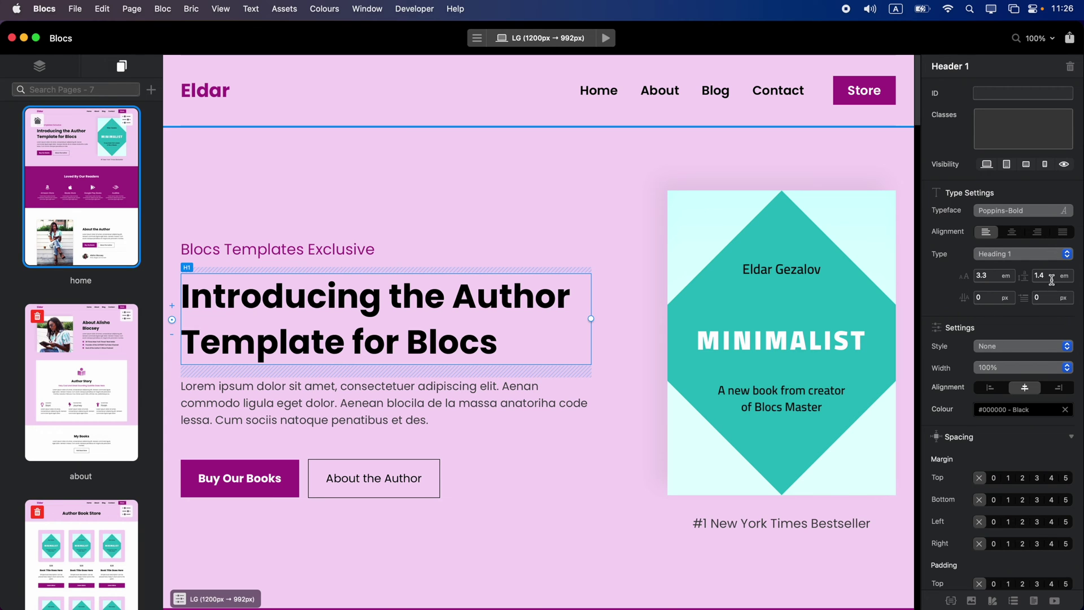
scroll(976, 333, down, 5)
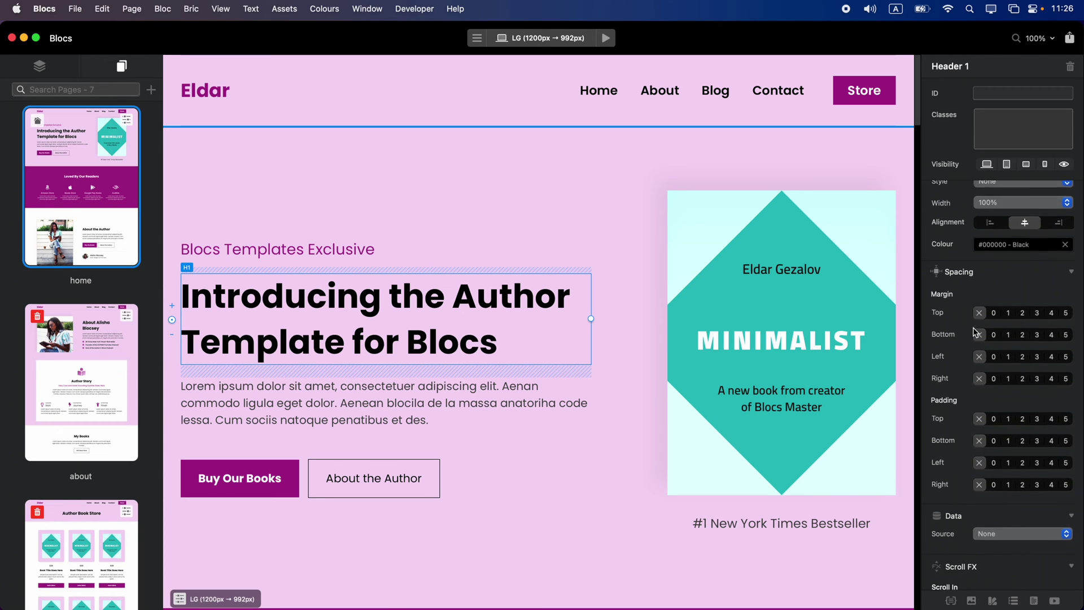
scroll(973, 338, down, 5)
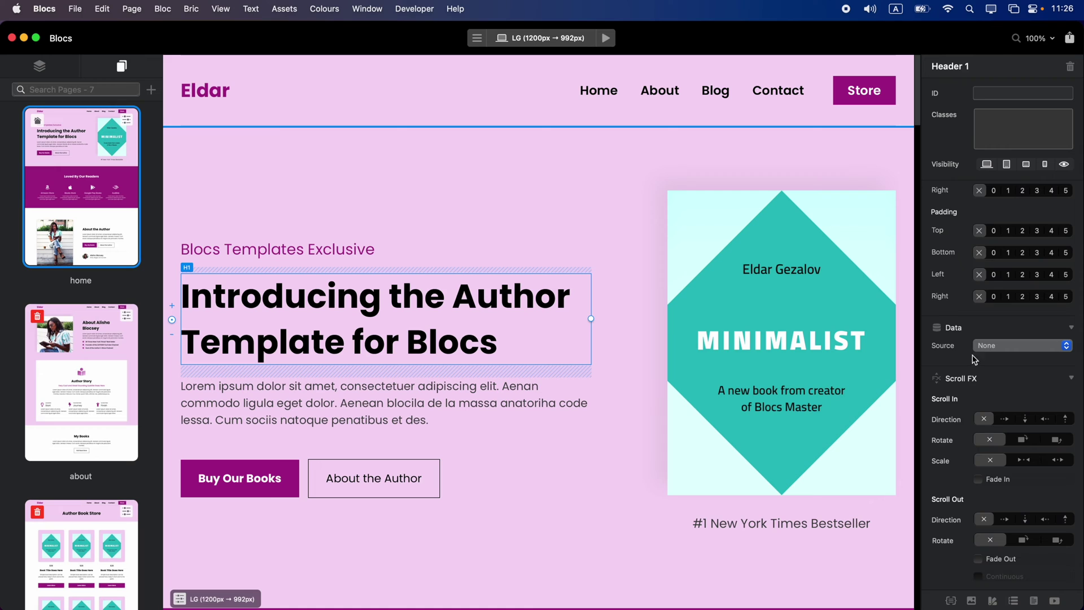
scroll(973, 389, down, 7)
scroll(973, 389, down, 5)
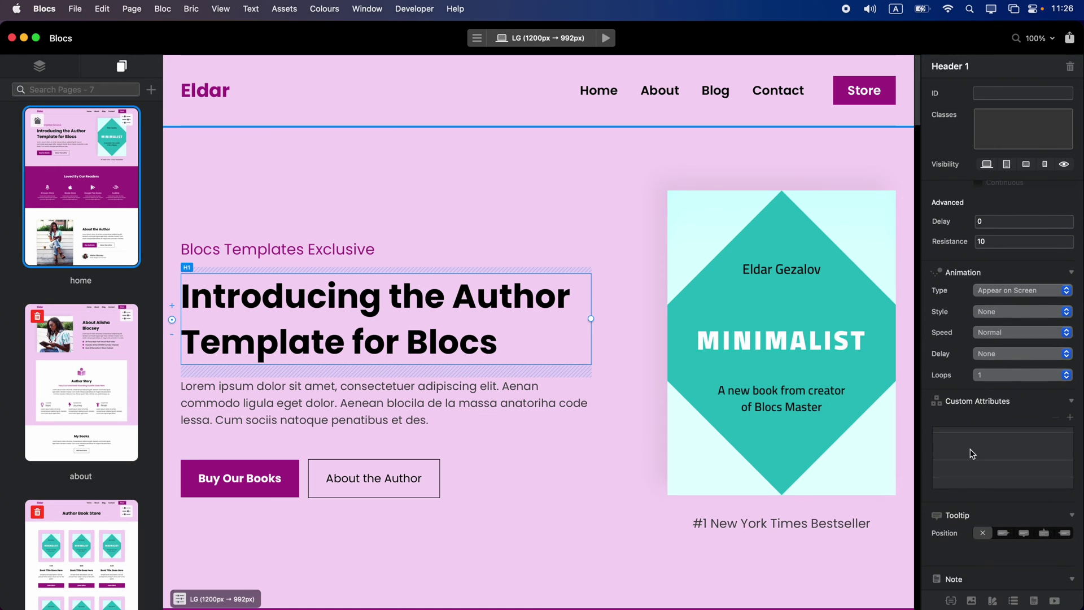
scroll(968, 412, up, 8)
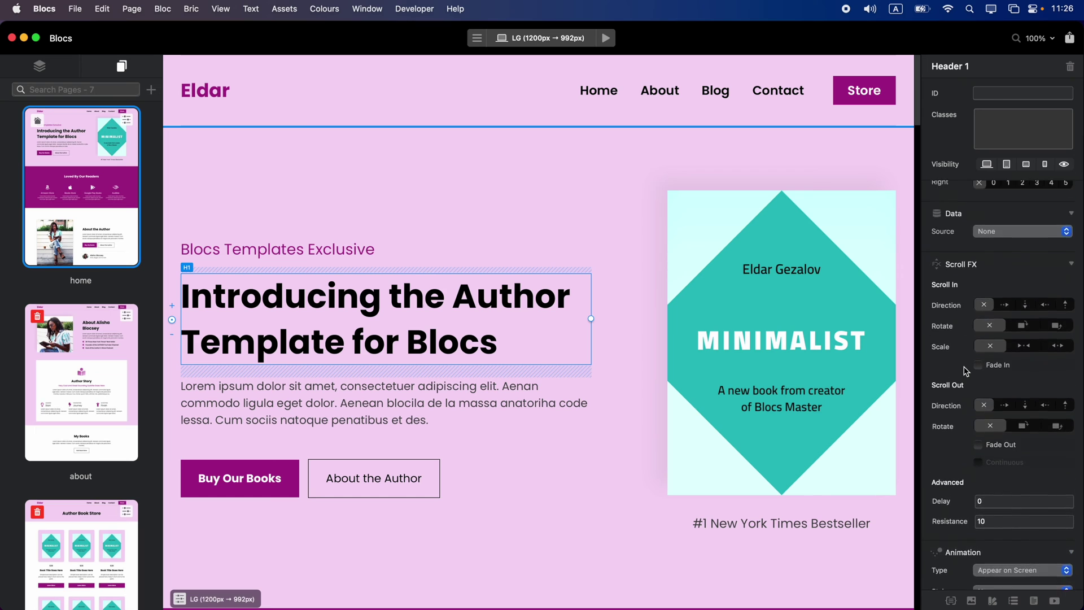
scroll(966, 371, up, 5)
click(819, 316)
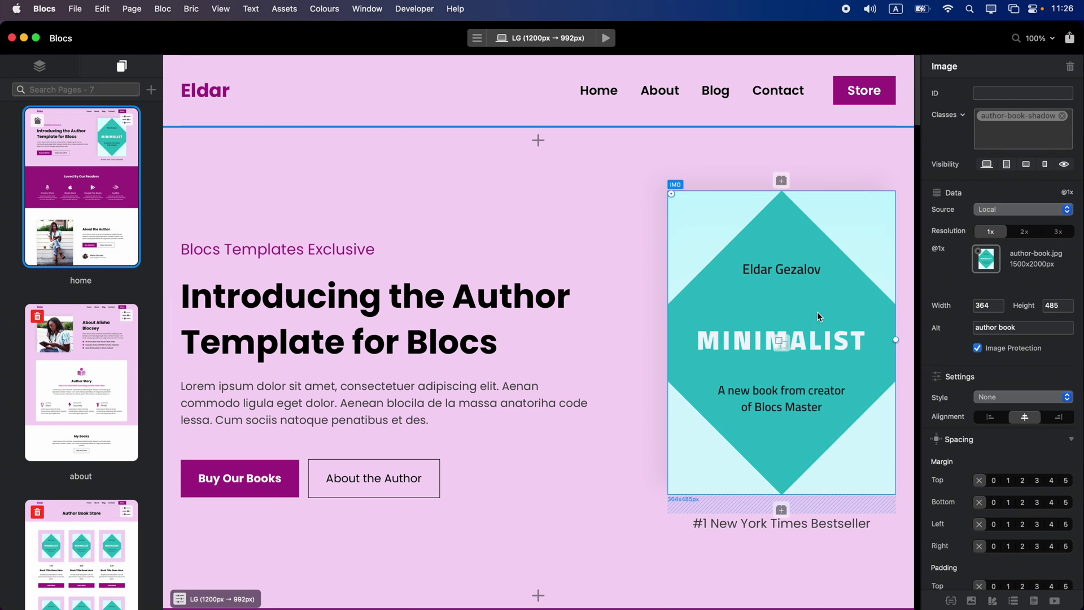
scroll(1005, 350, down, 3)
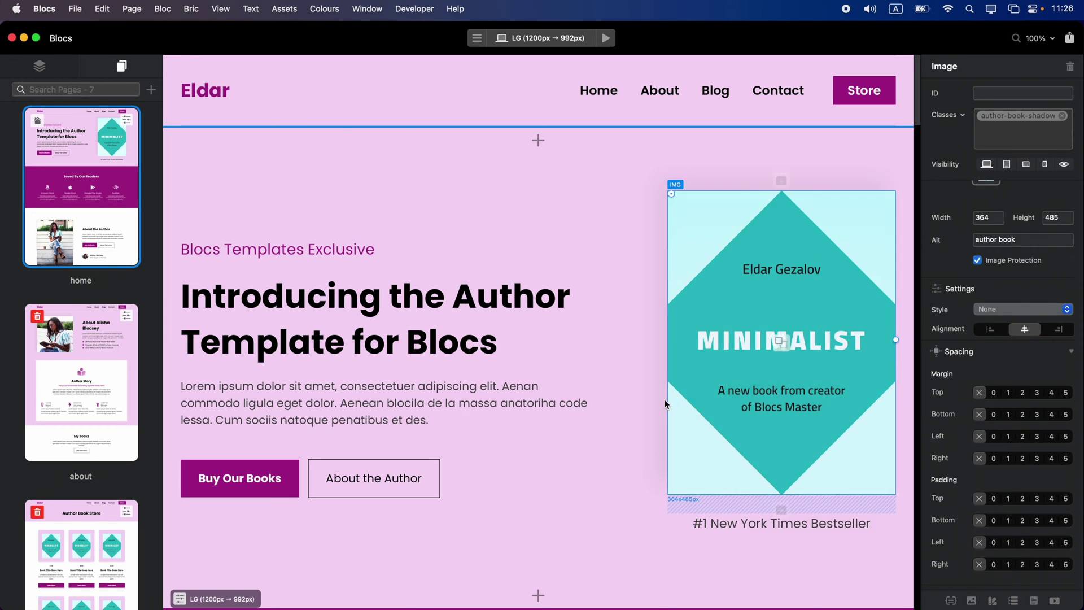
scroll(664, 398, down, 5)
scroll(665, 399, down, 10)
click(629, 390)
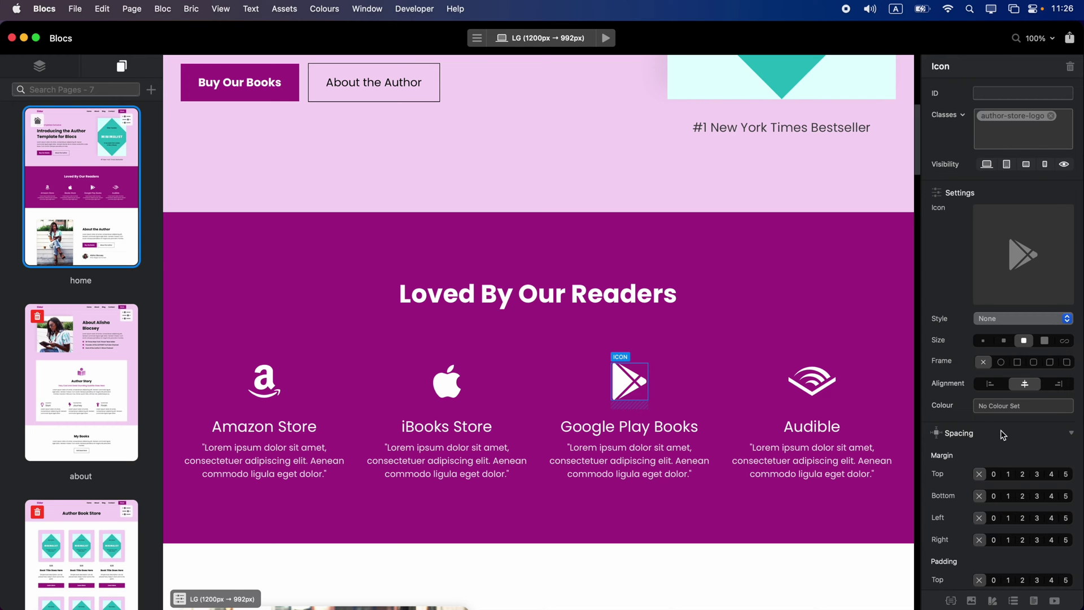
scroll(772, 224, up, 10)
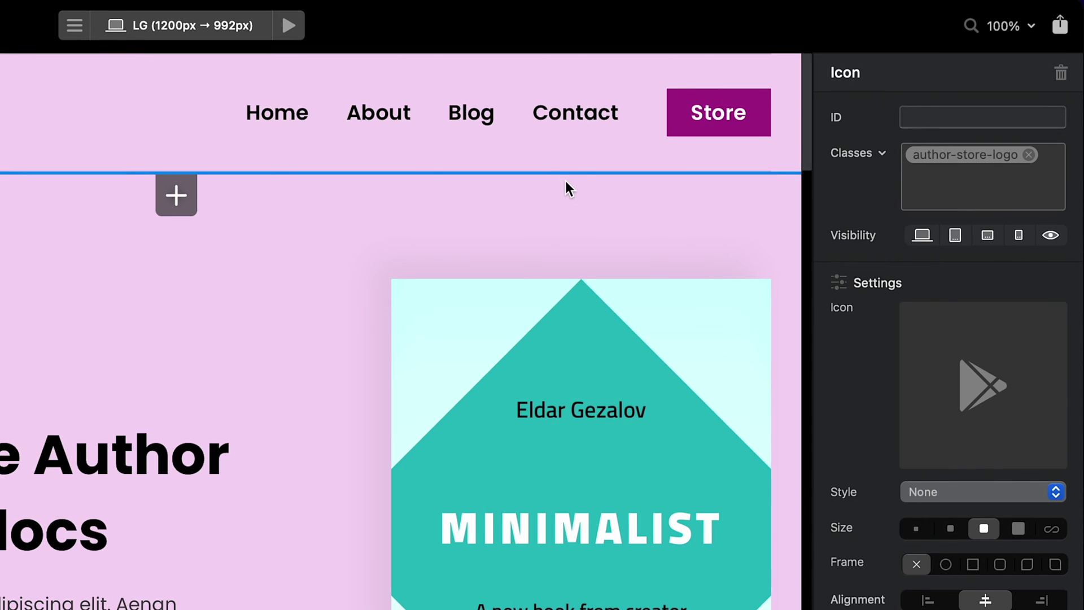
Check the hero bloc's classes, then toggle the book image's desktop and phone visibility, leaving it visible
click(565, 182)
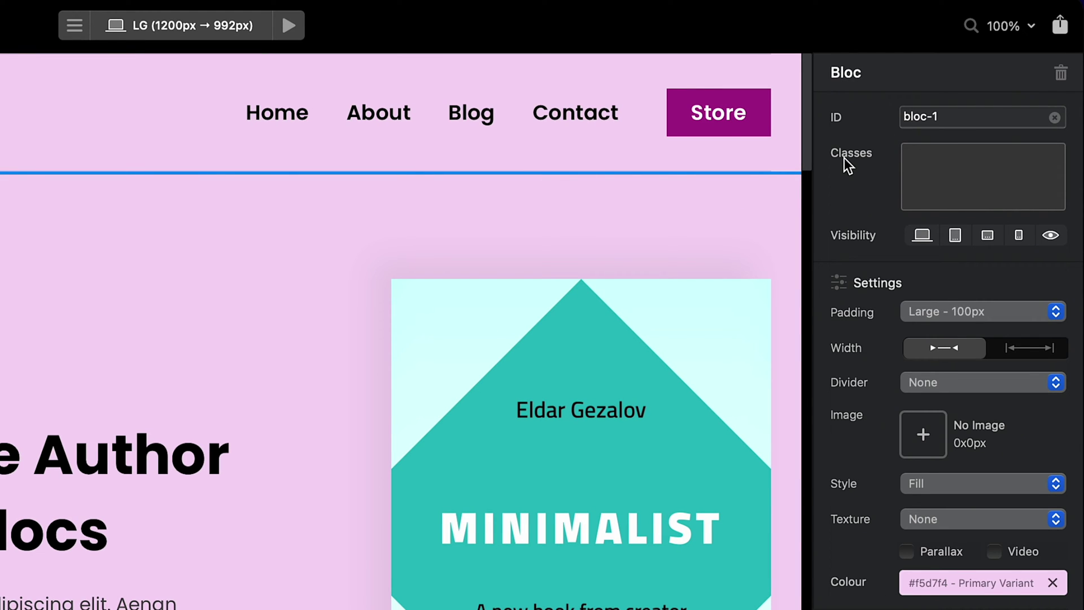
click(957, 167)
click(451, 358)
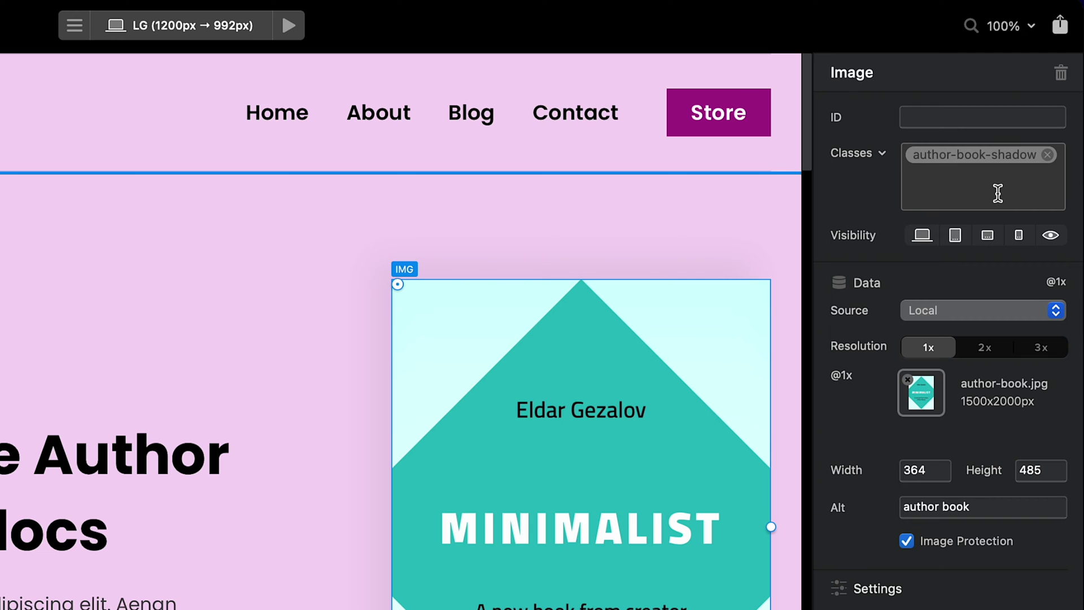
click(927, 237)
click(925, 232)
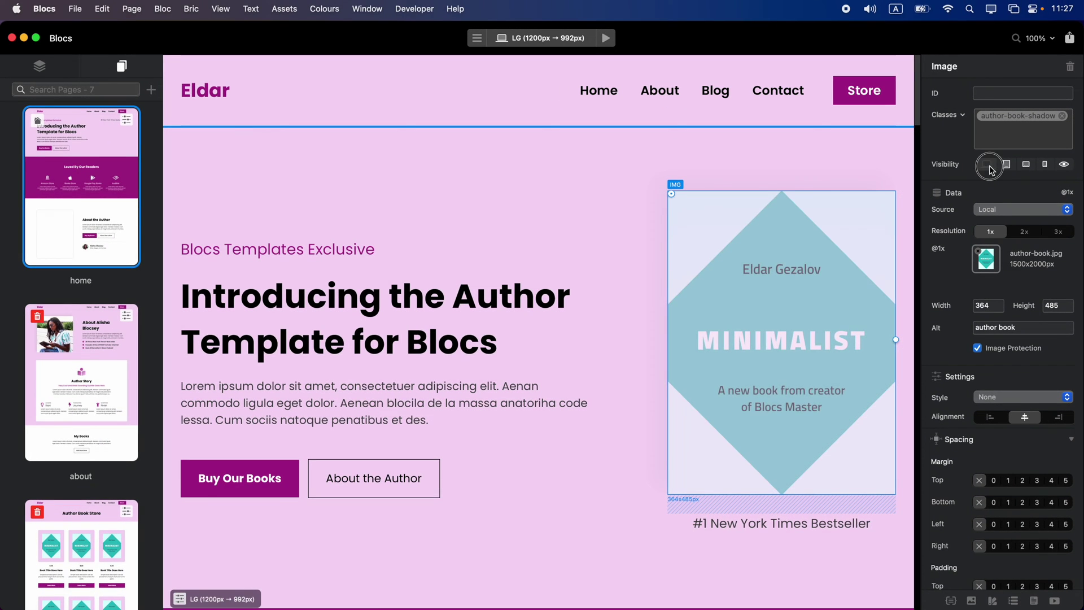
click(1044, 164)
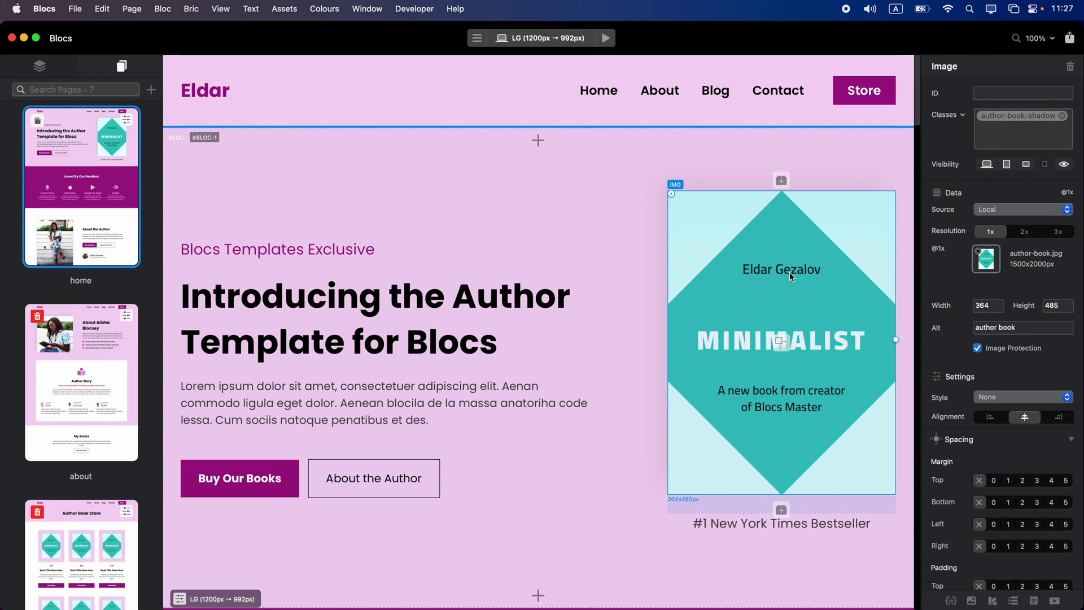
click(1046, 166)
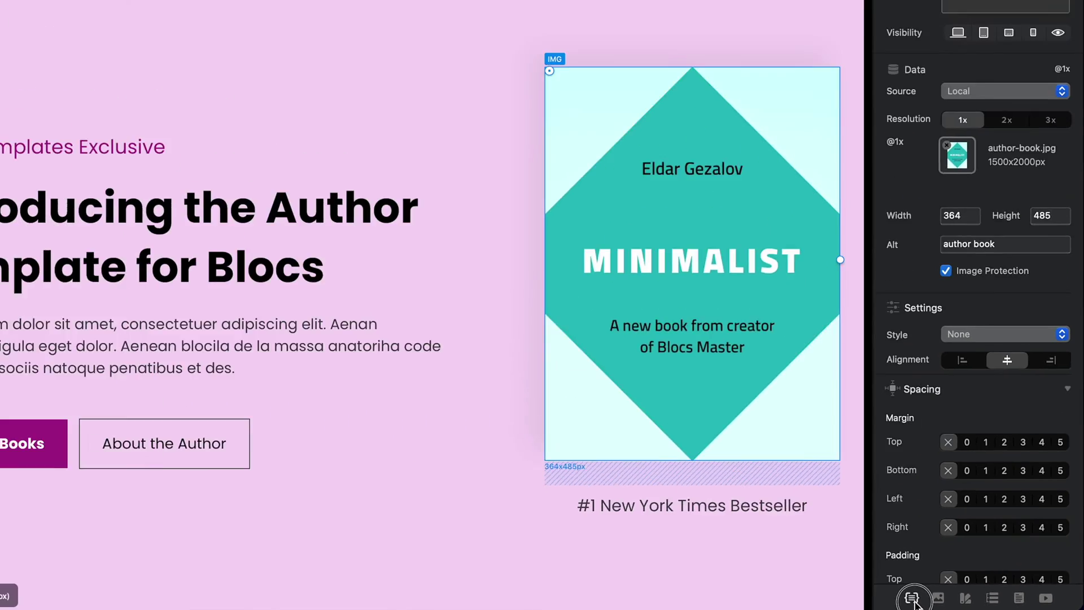
click(776, 589)
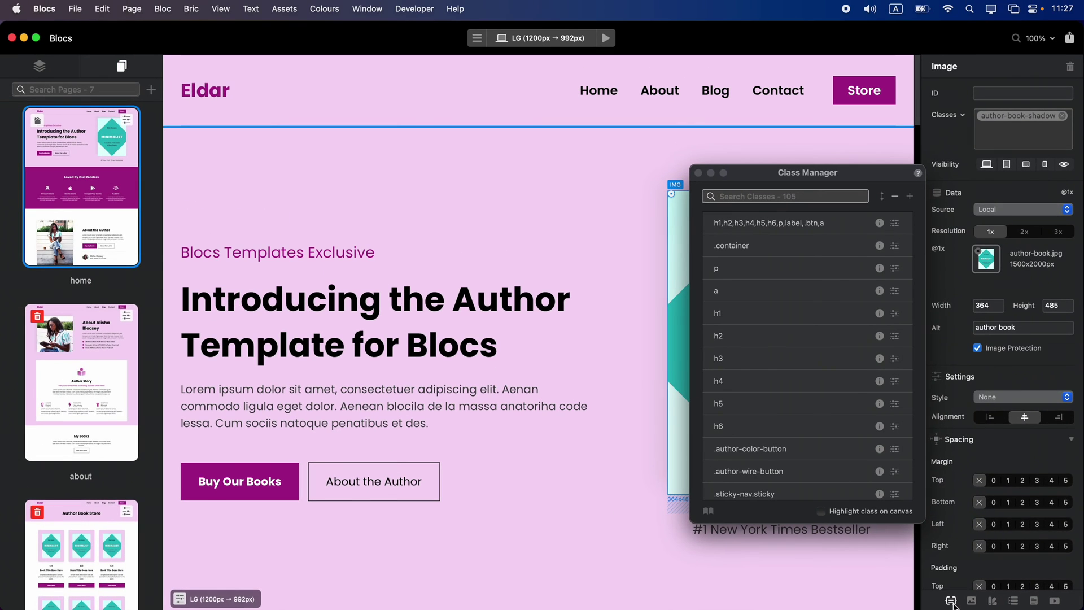
drag(872, 172, 797, 185)
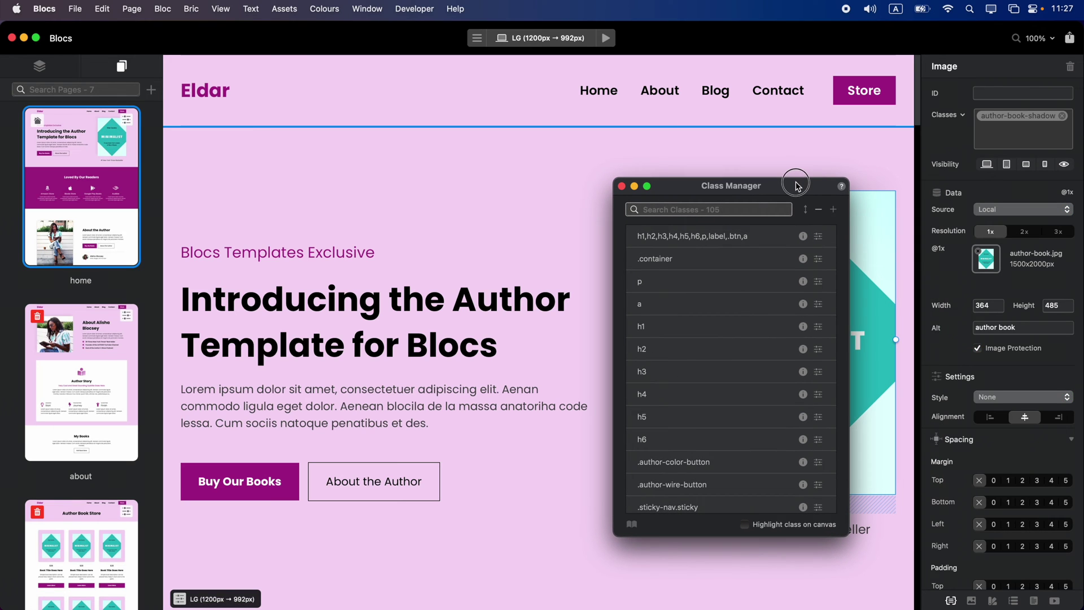
click(621, 186)
click(971, 601)
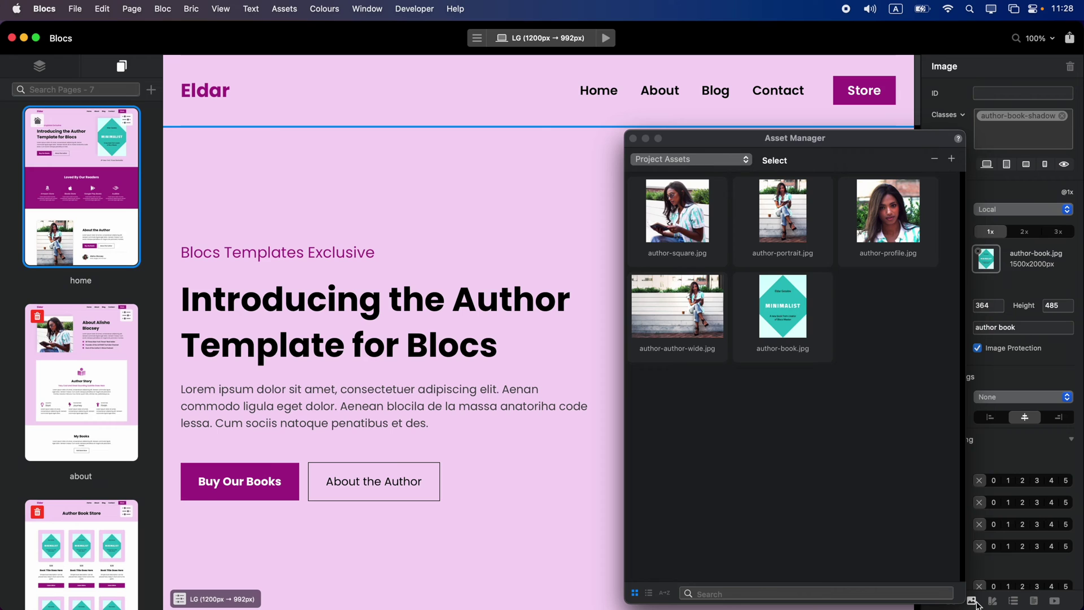
click(705, 165)
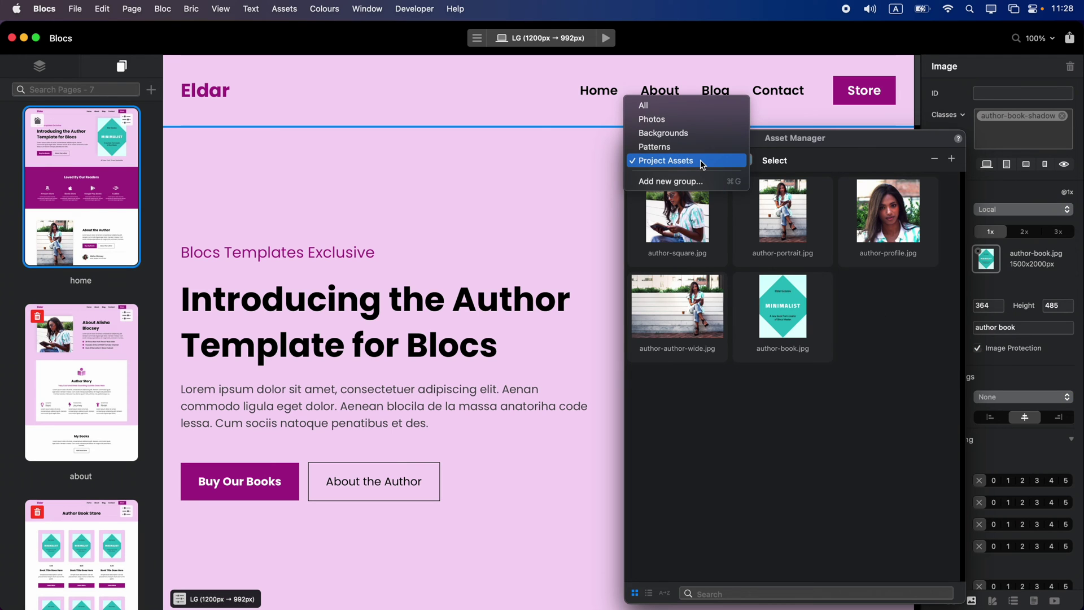
click(697, 111)
click(882, 319)
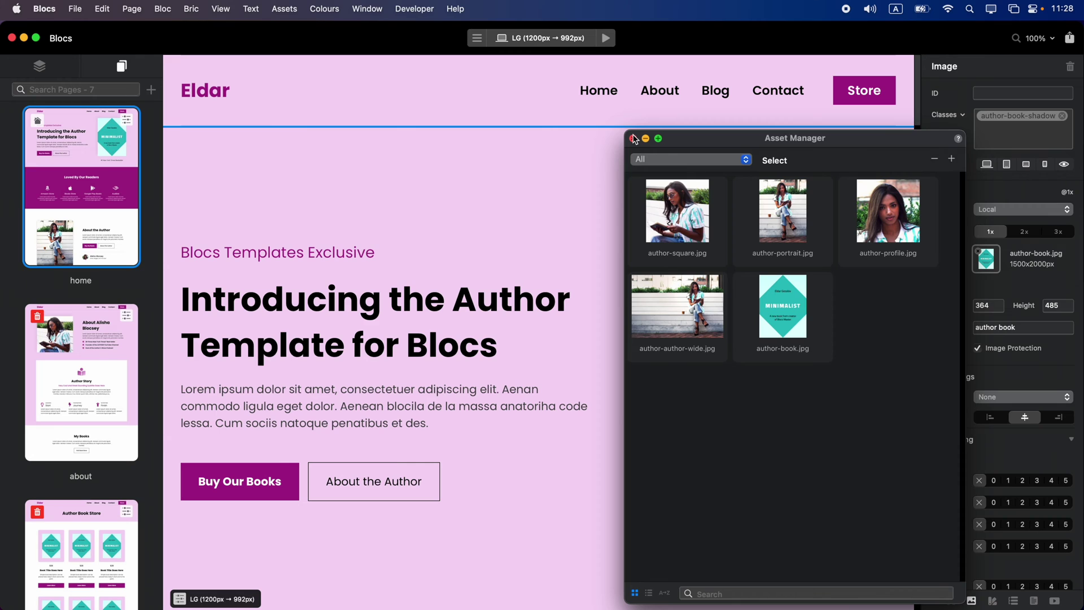
click(633, 139)
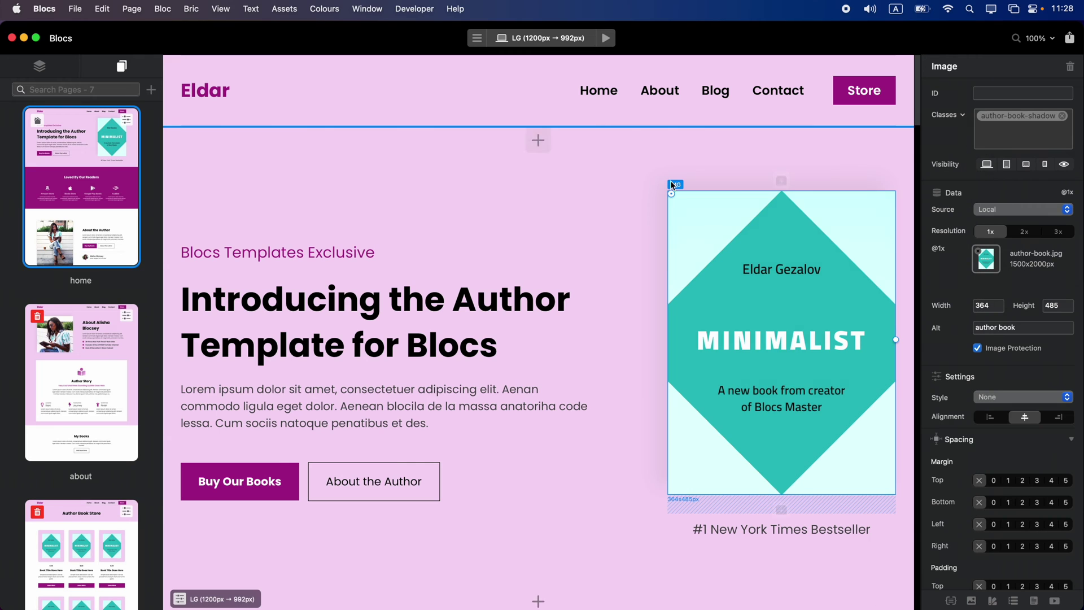
click(992, 602)
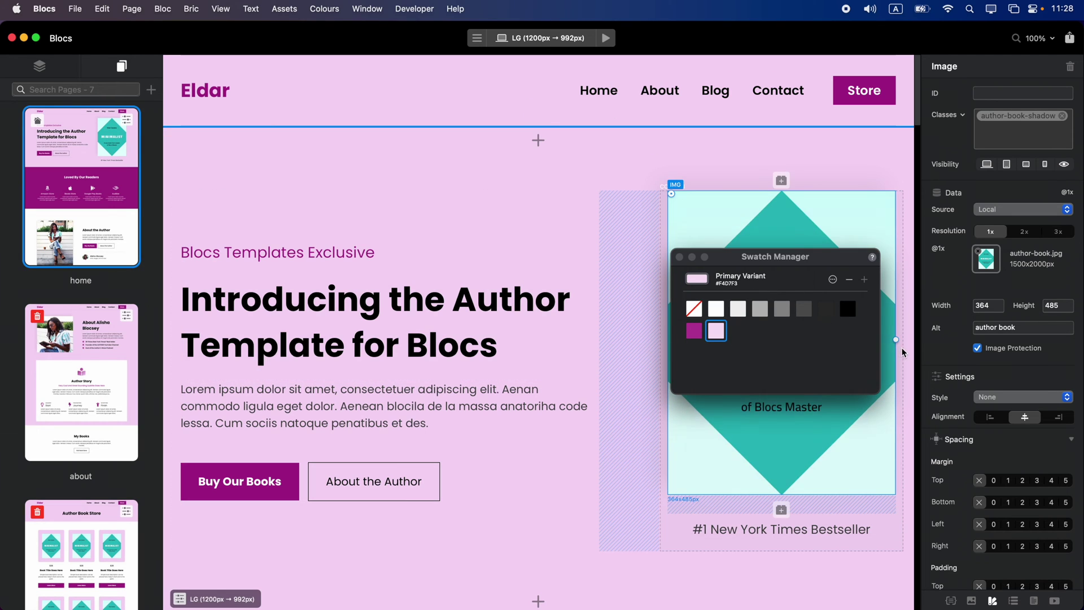
click(680, 257)
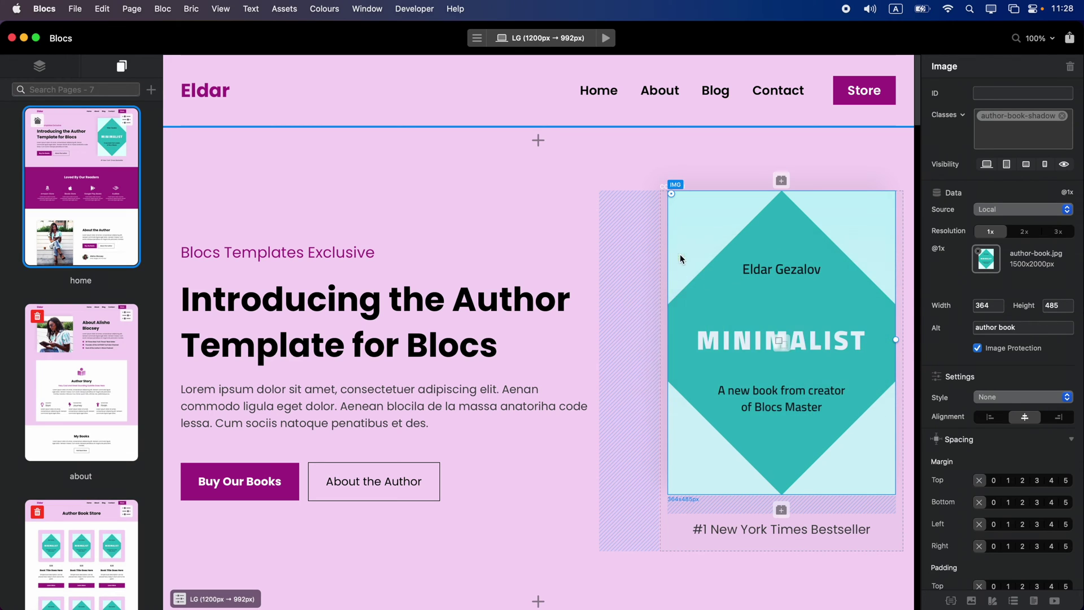
click(1014, 601)
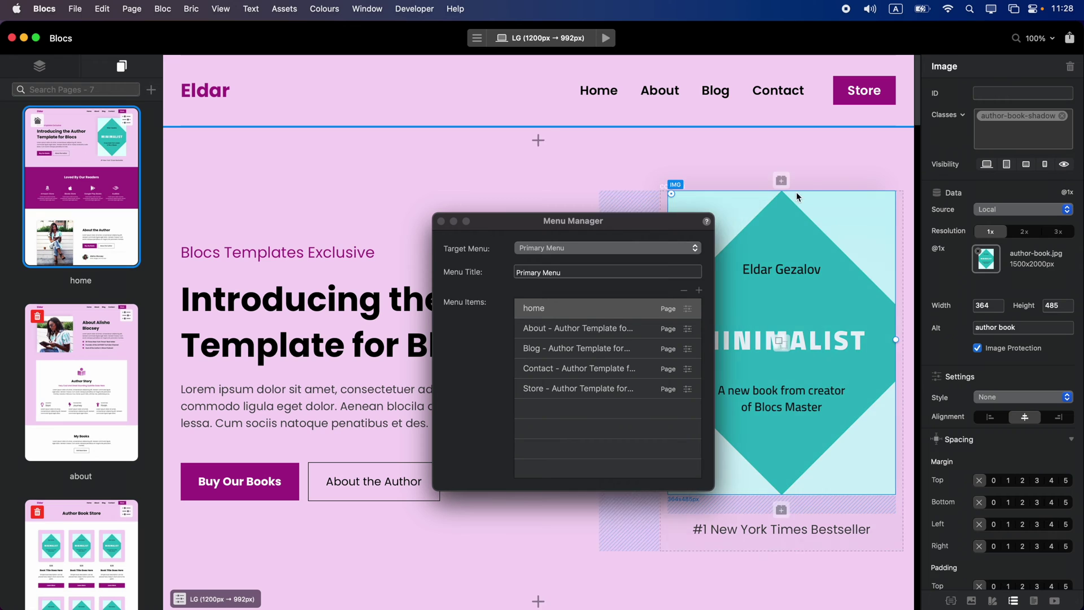
click(1034, 602)
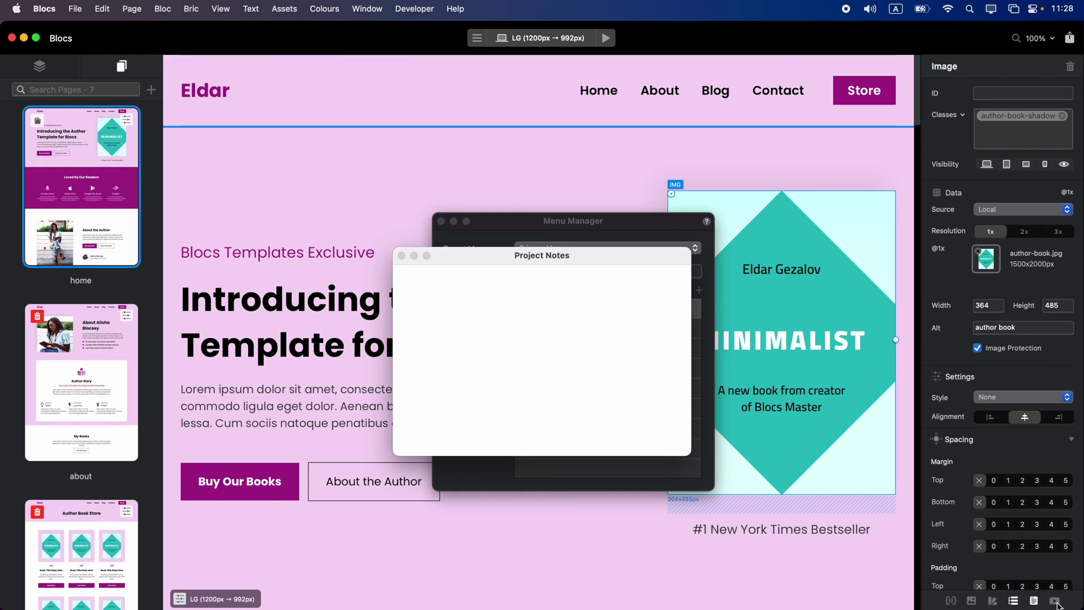
click(401, 255)
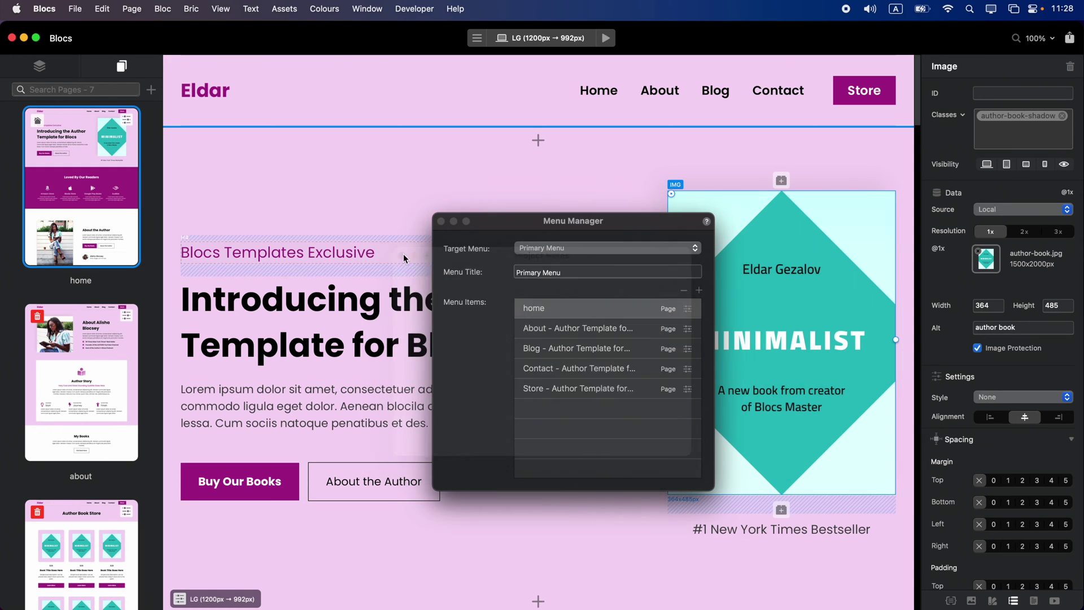
click(441, 222)
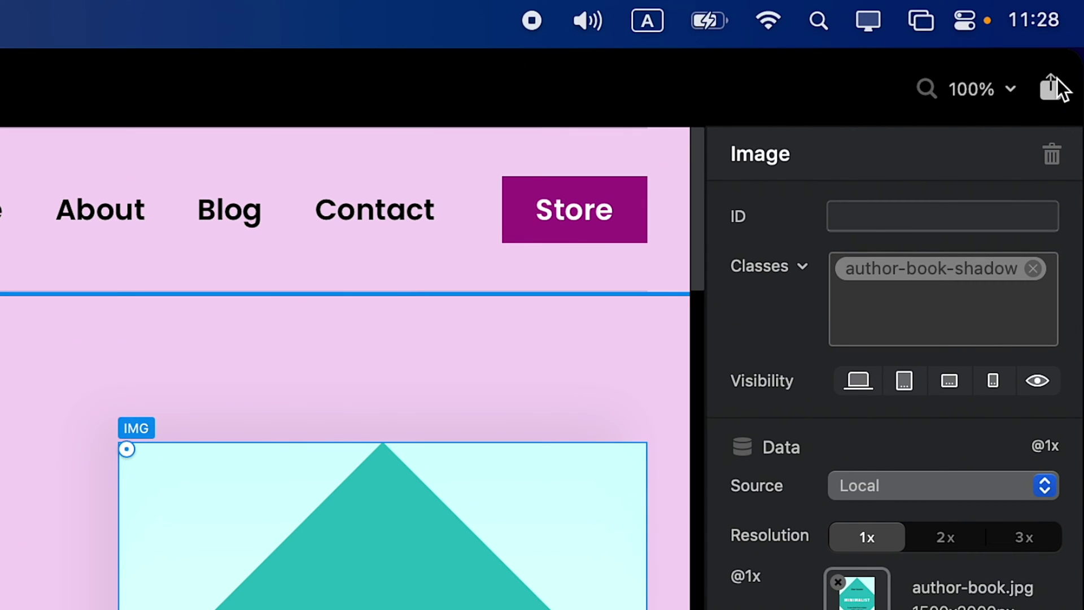
Zoom the canvas to 130%, then 70%, then back to 100%
click(991, 86)
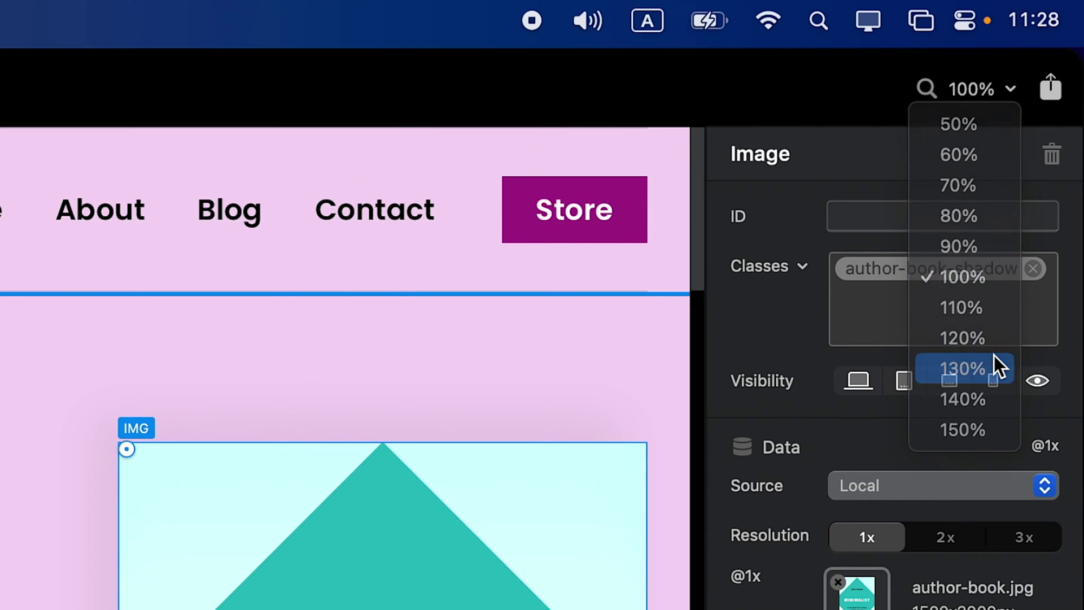
click(993, 355)
click(974, 86)
click(1027, 82)
click(1035, 38)
click(1042, 120)
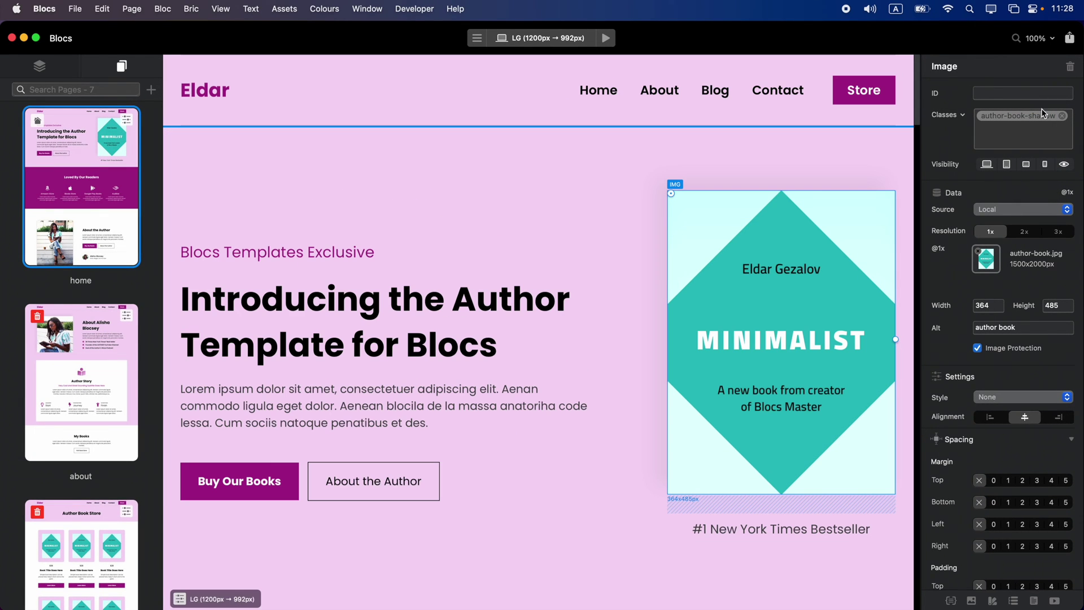
Look over the Publish and Export options without using them, then show the Layers tree
click(1070, 39)
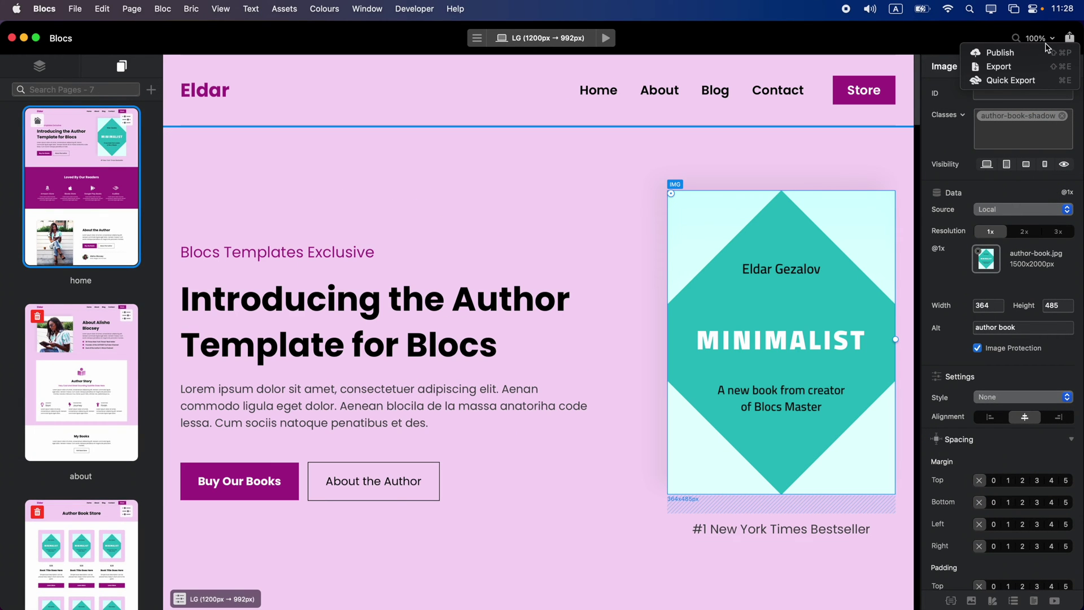
click(1022, 53)
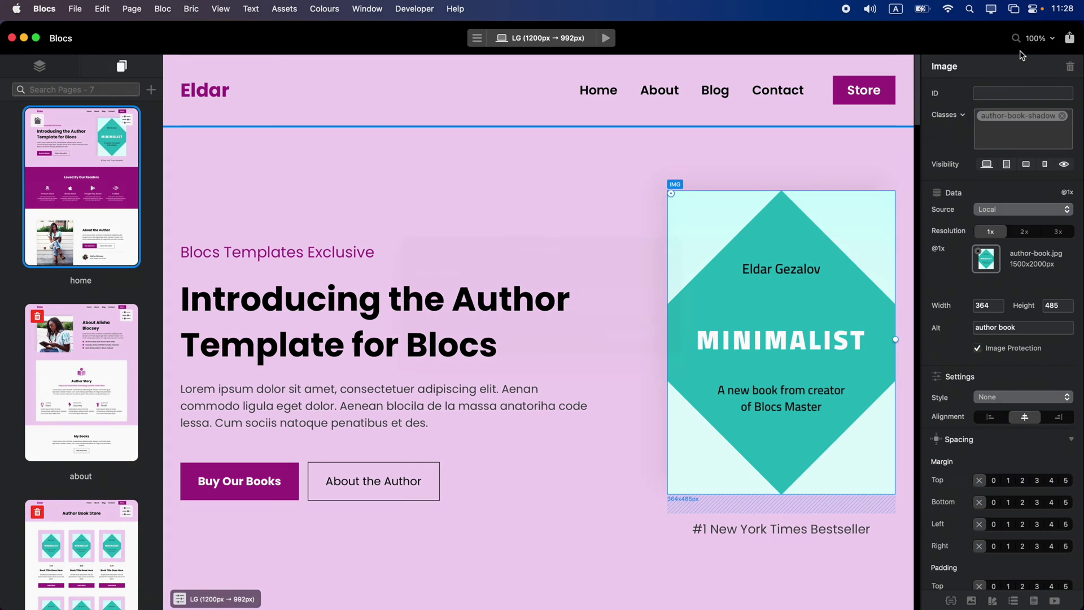
click(556, 322)
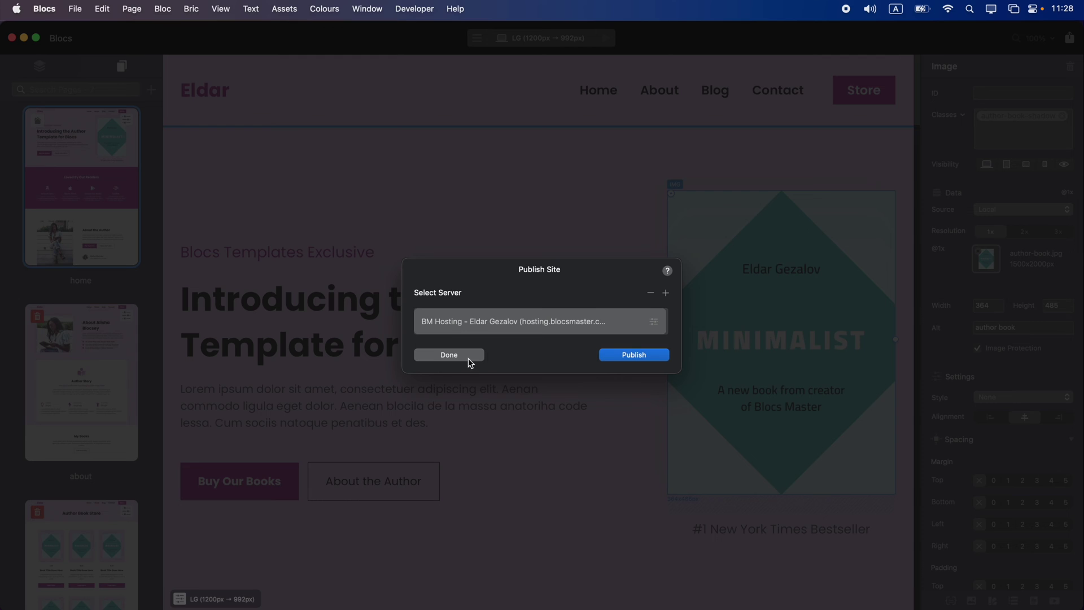
click(446, 355)
click(1069, 37)
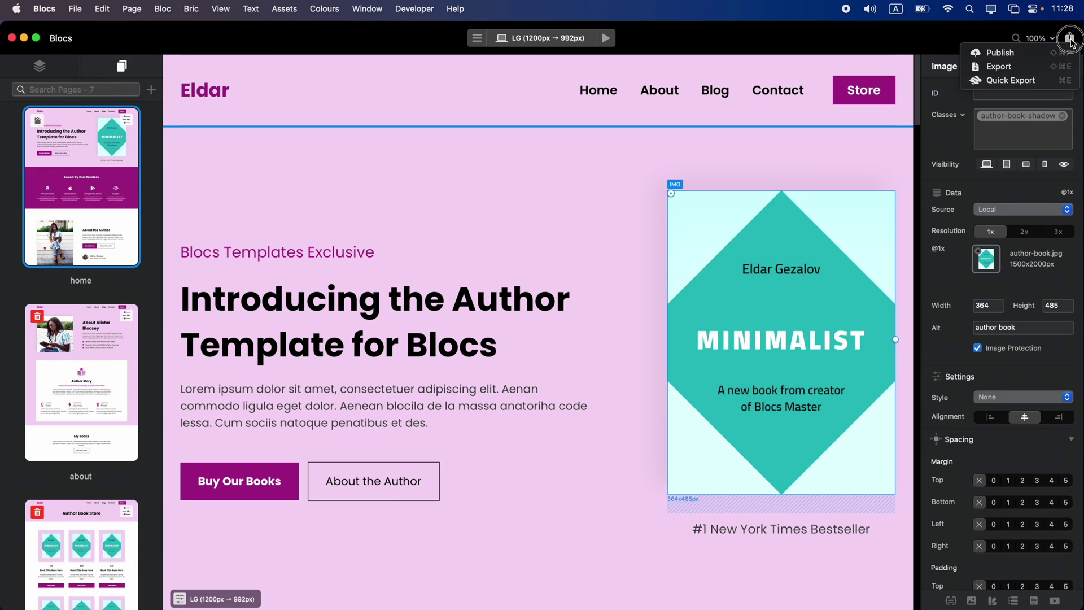
click(1042, 69)
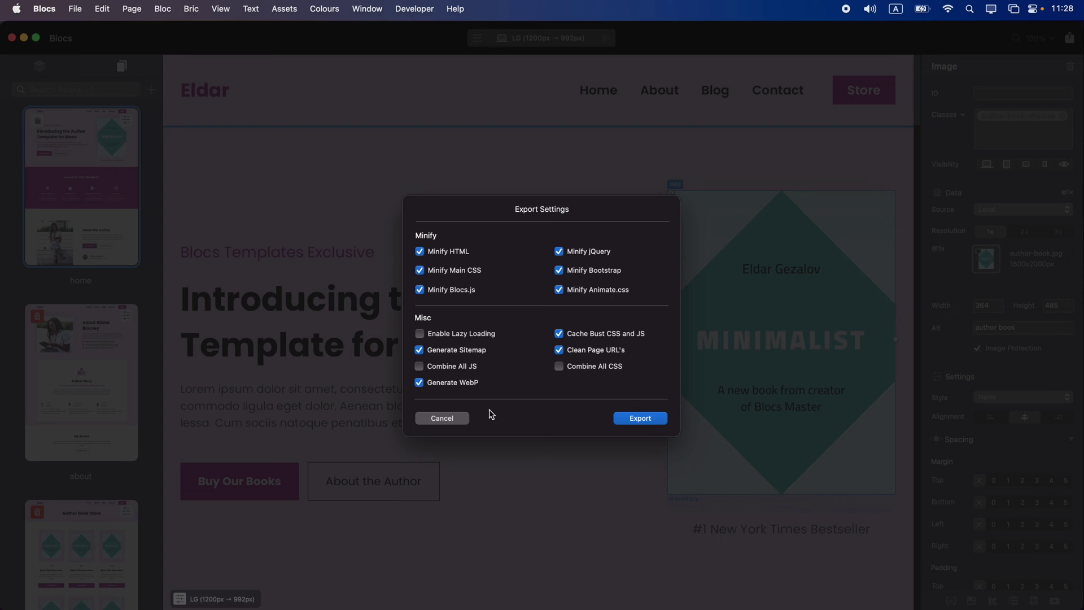
click(442, 418)
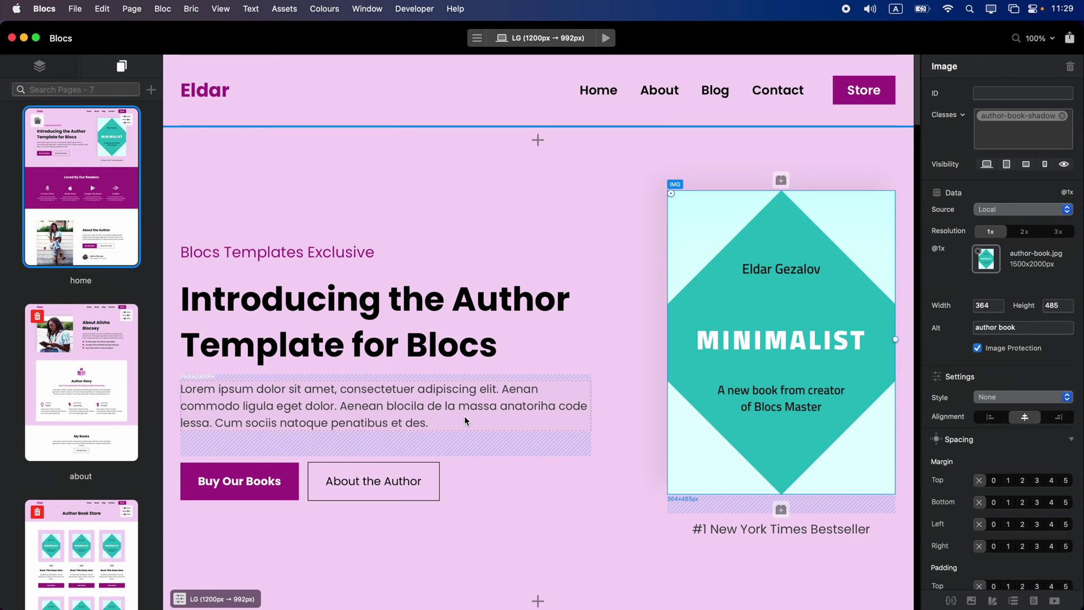
click(60, 77)
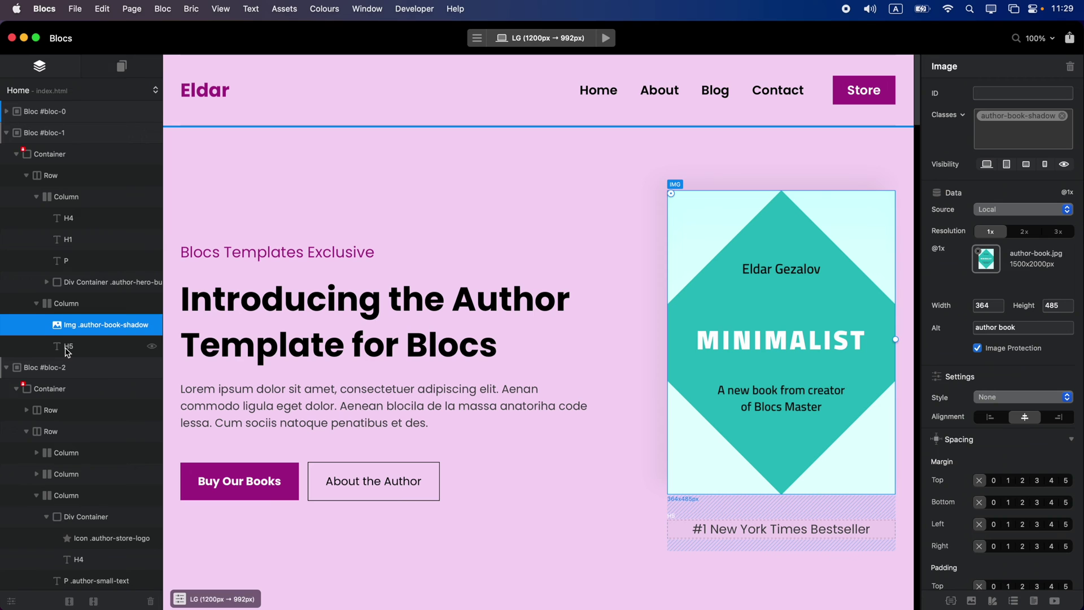
Select the About the Author portrait, then expand bloc-6 down to its video overview card
scroll(65, 395, down, 5)
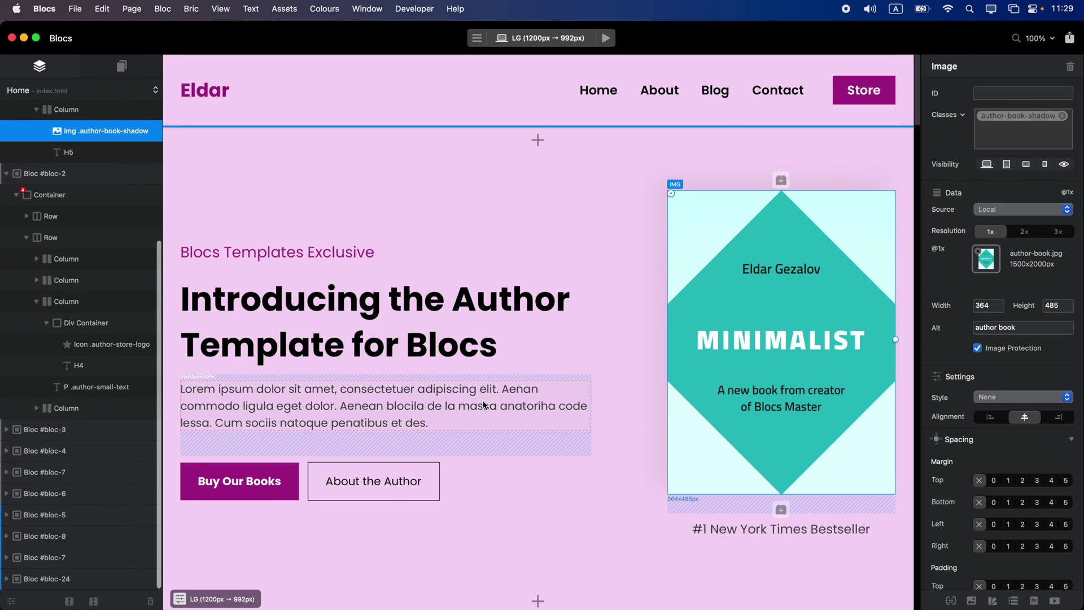
scroll(482, 400, down, 15)
click(425, 373)
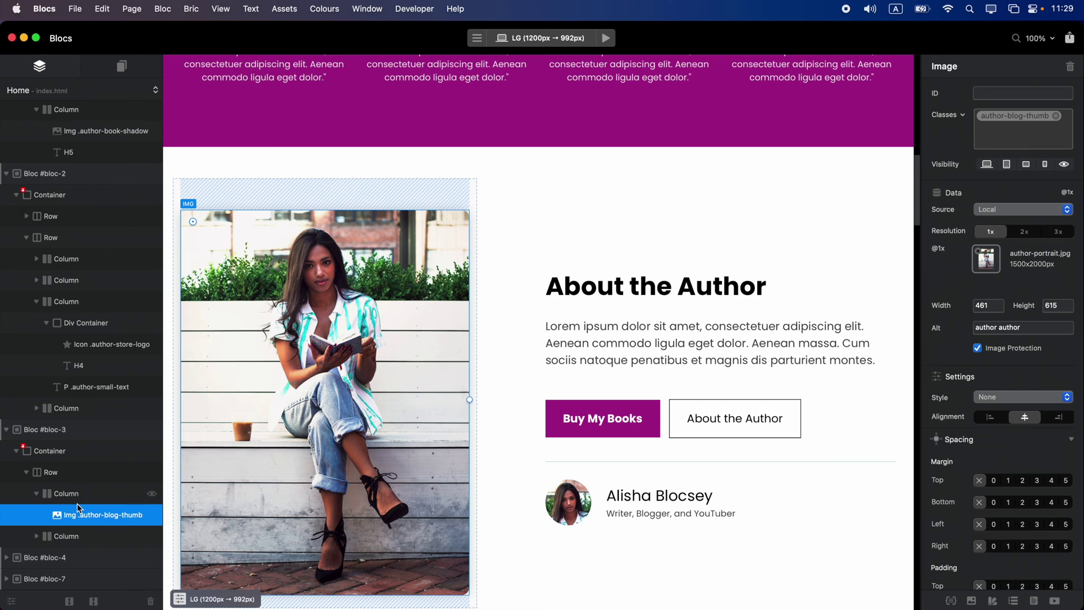
scroll(79, 514, down, 4)
click(7, 493)
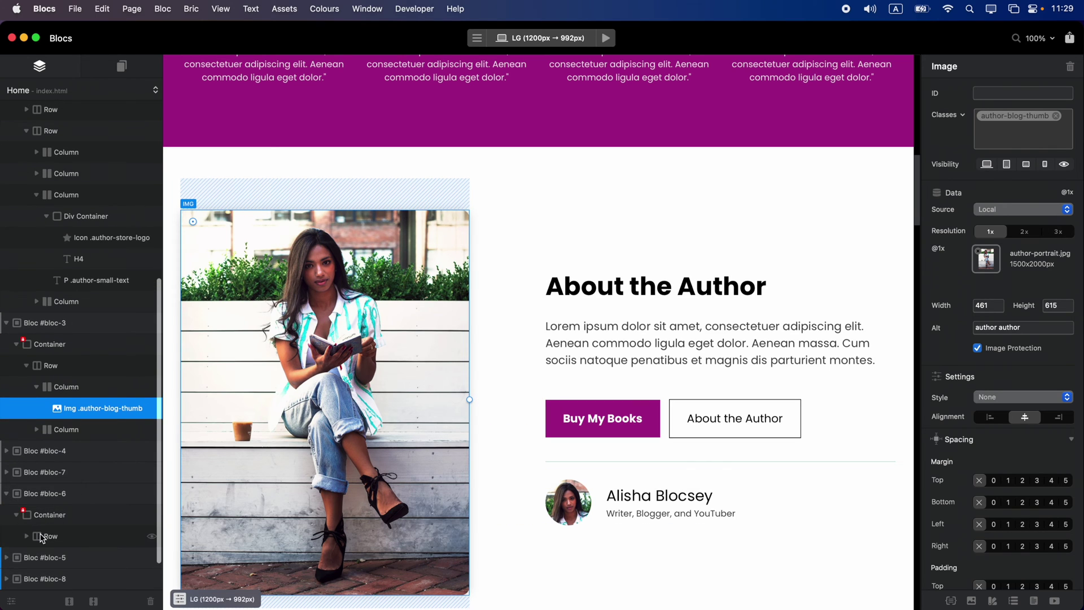
scroll(41, 538, down, 1)
click(27, 513)
scroll(31, 517, down, 2)
click(36, 505)
click(71, 526)
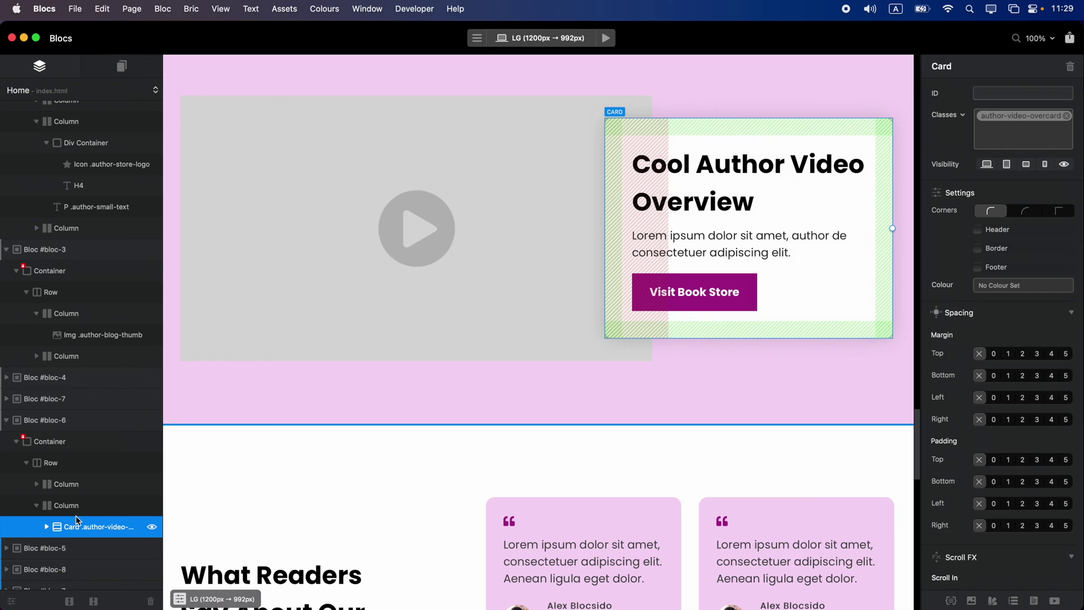
Select the About the Author row, then Bloc #bloc-3, in the layer tree
click(11, 602)
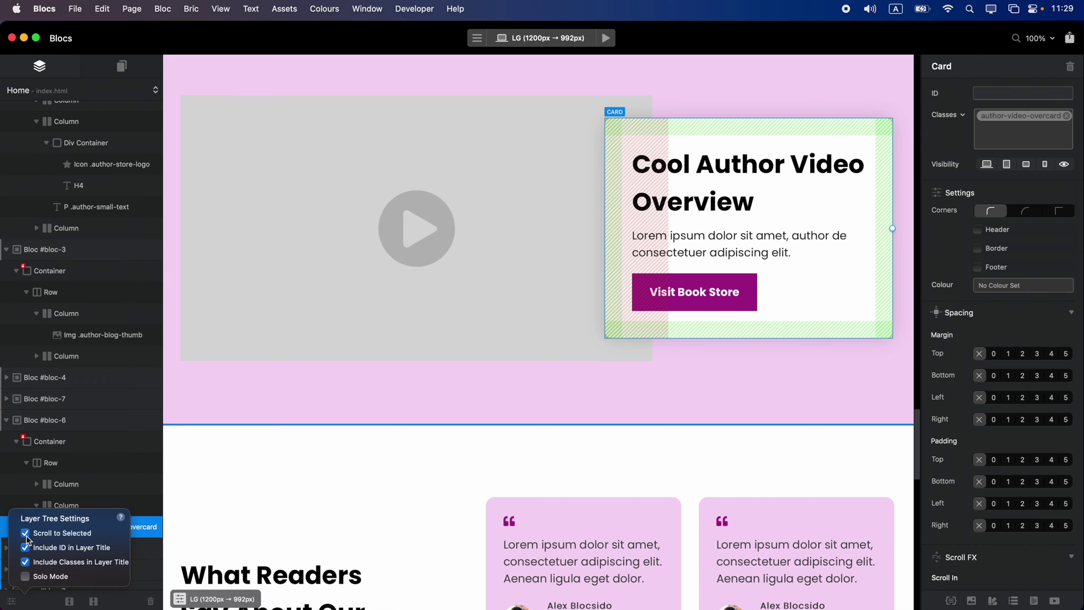
click(50, 292)
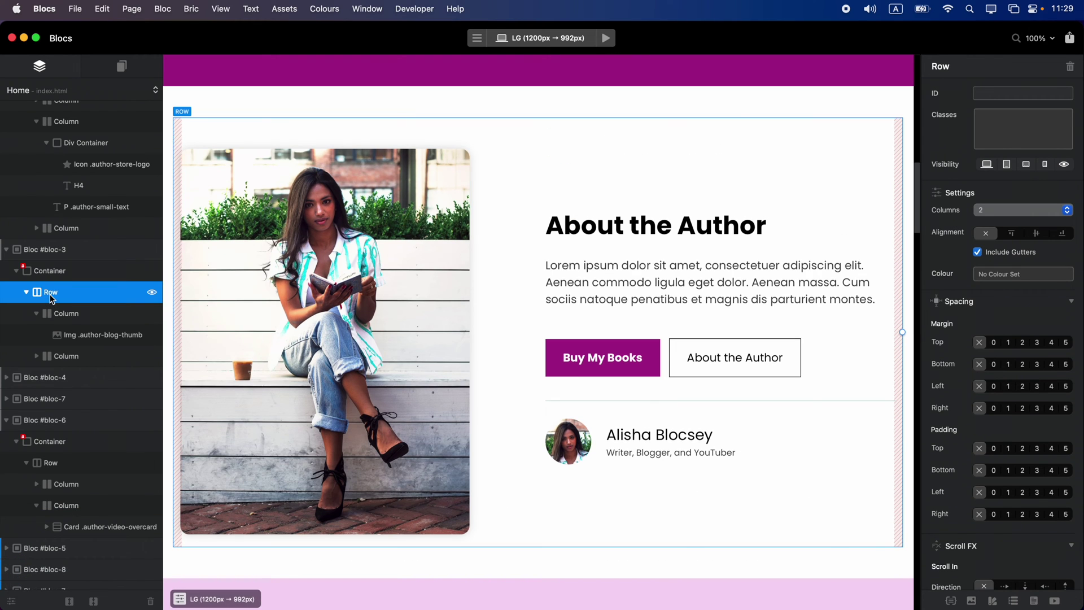
click(11, 602)
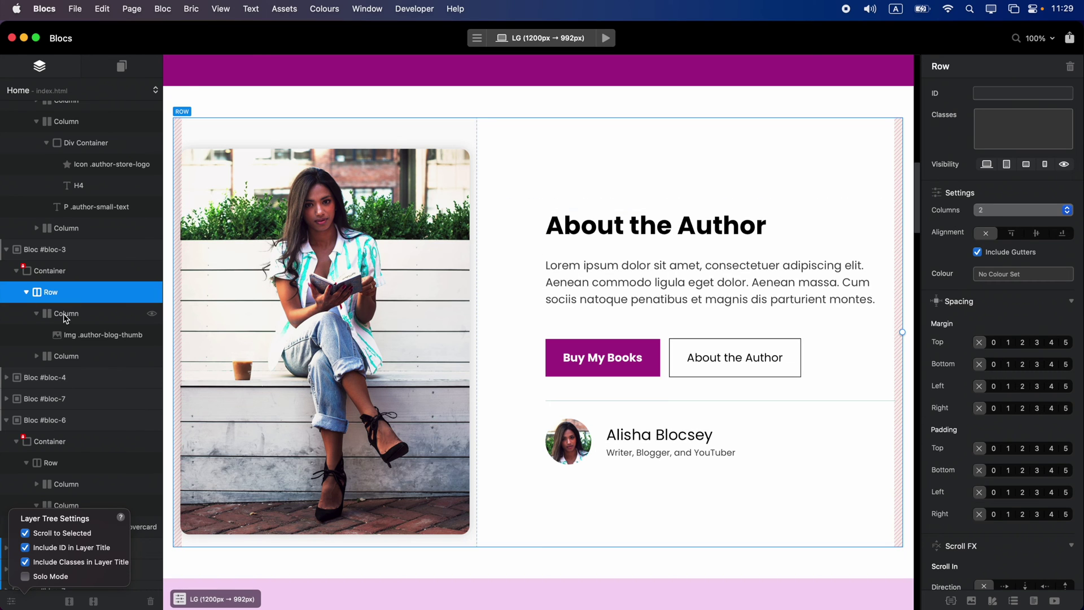
click(71, 252)
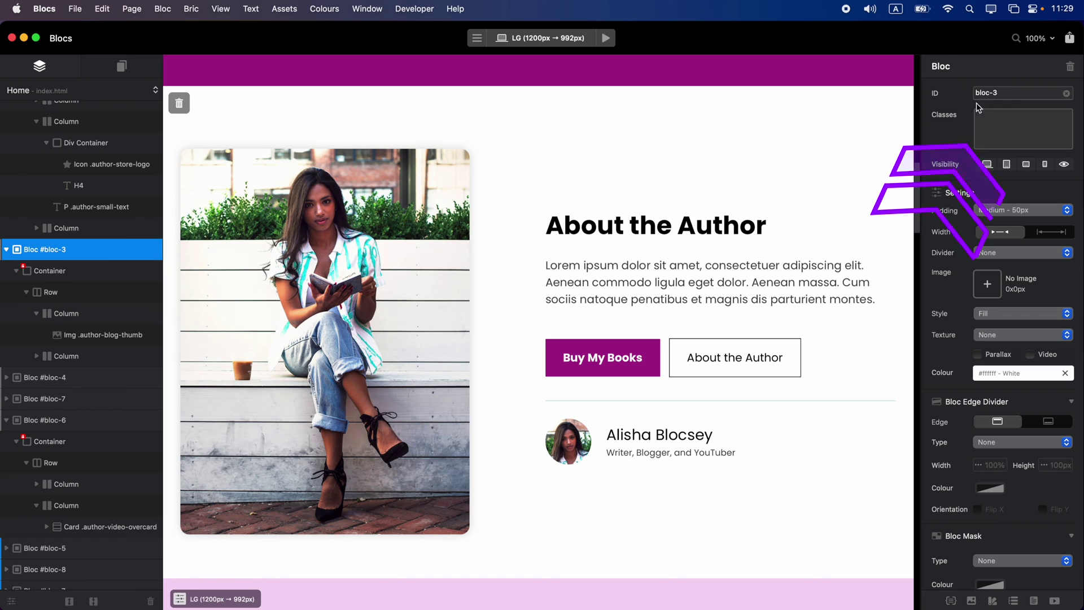
Turn on Include Classes in Layer Title in the layer tree settings
click(11, 601)
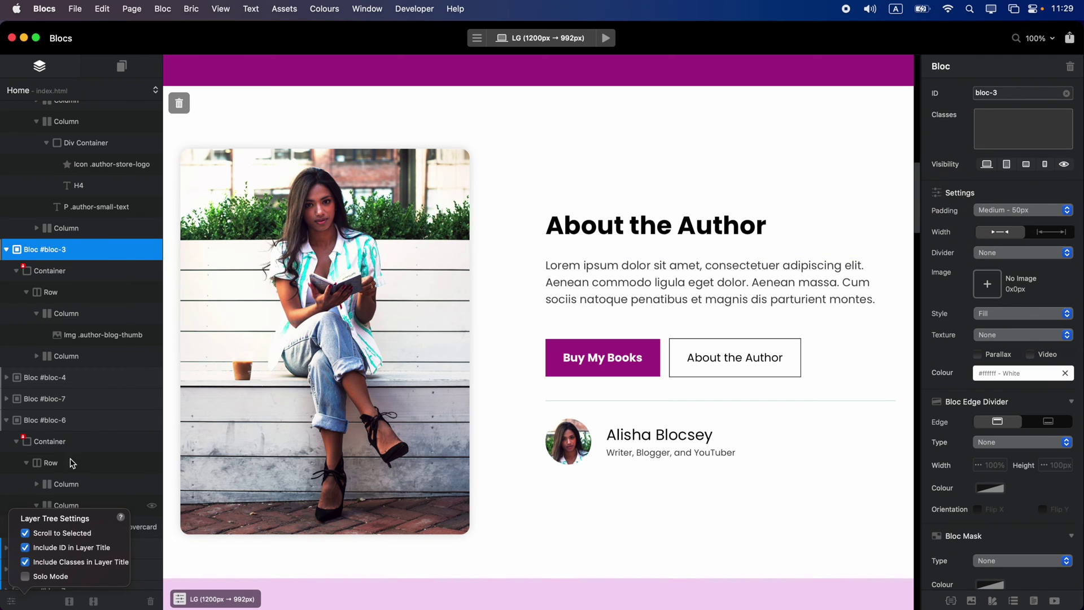
click(374, 199)
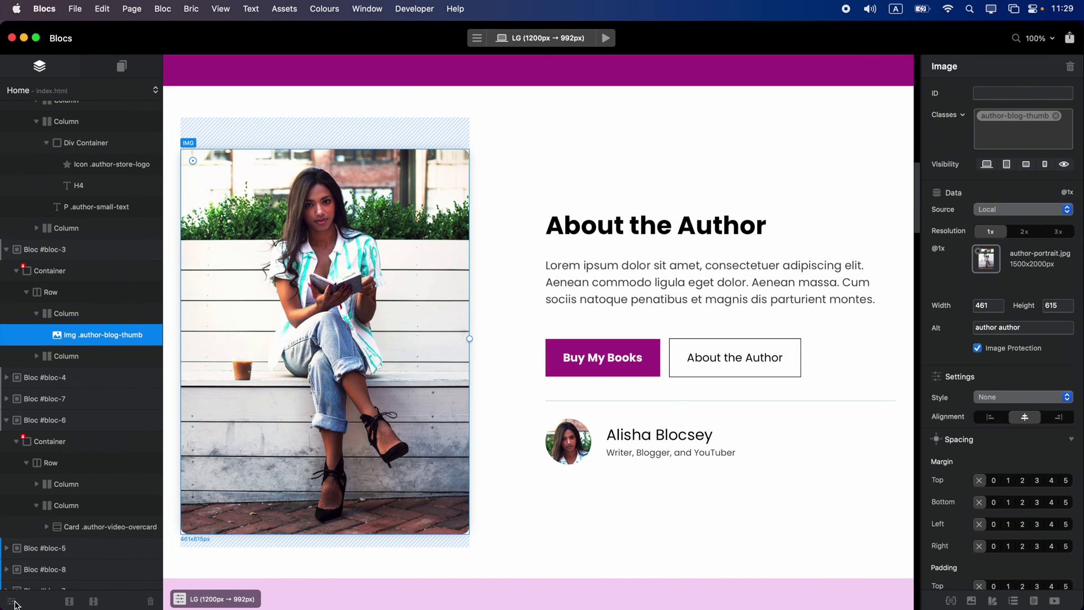
click(12, 602)
click(25, 562)
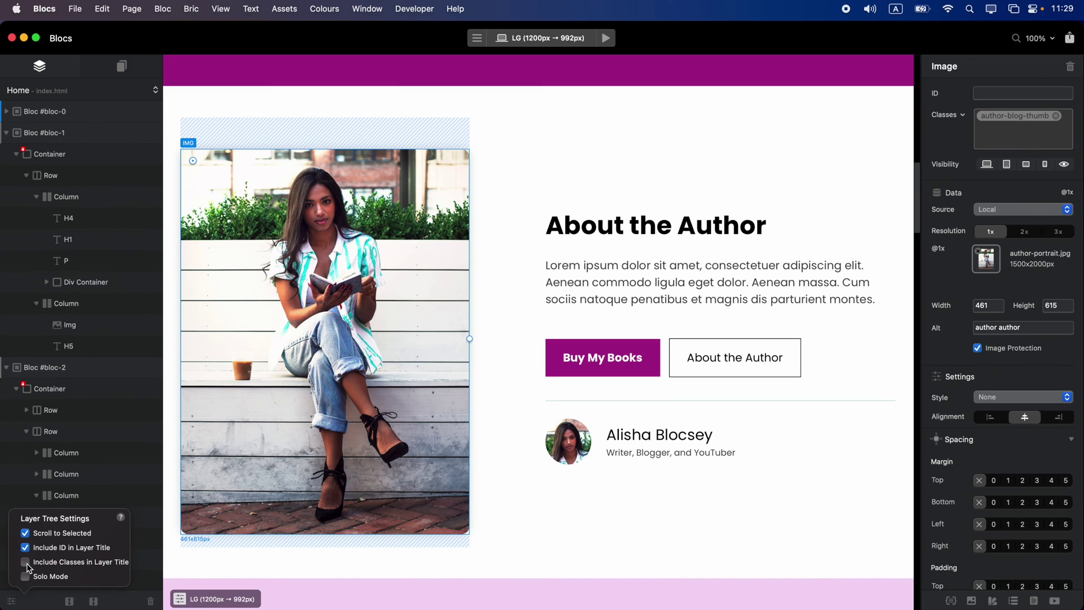
click(26, 563)
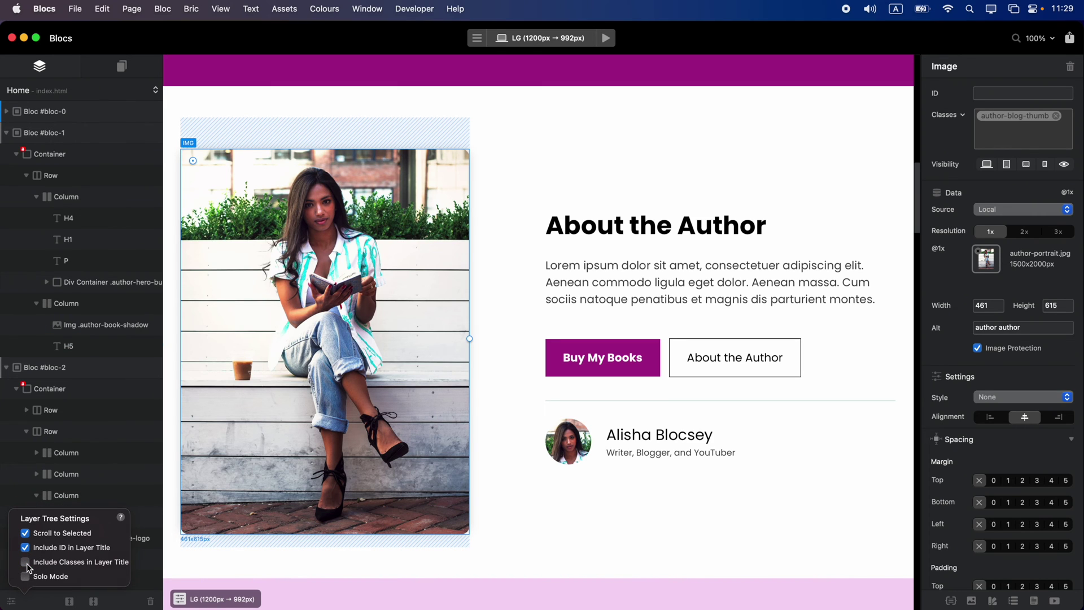
click(26, 562)
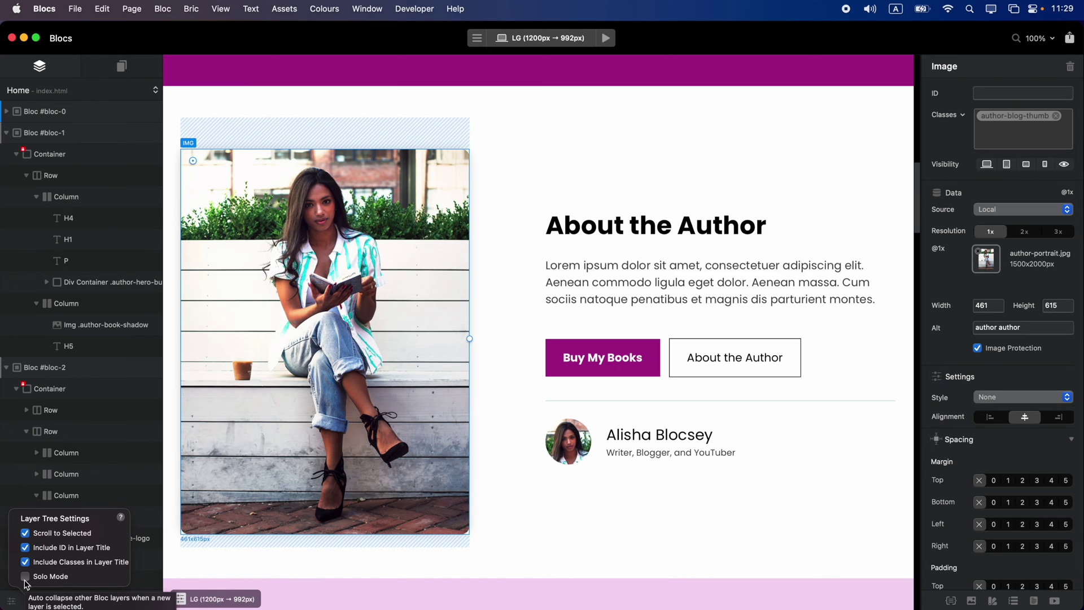
click(9, 604)
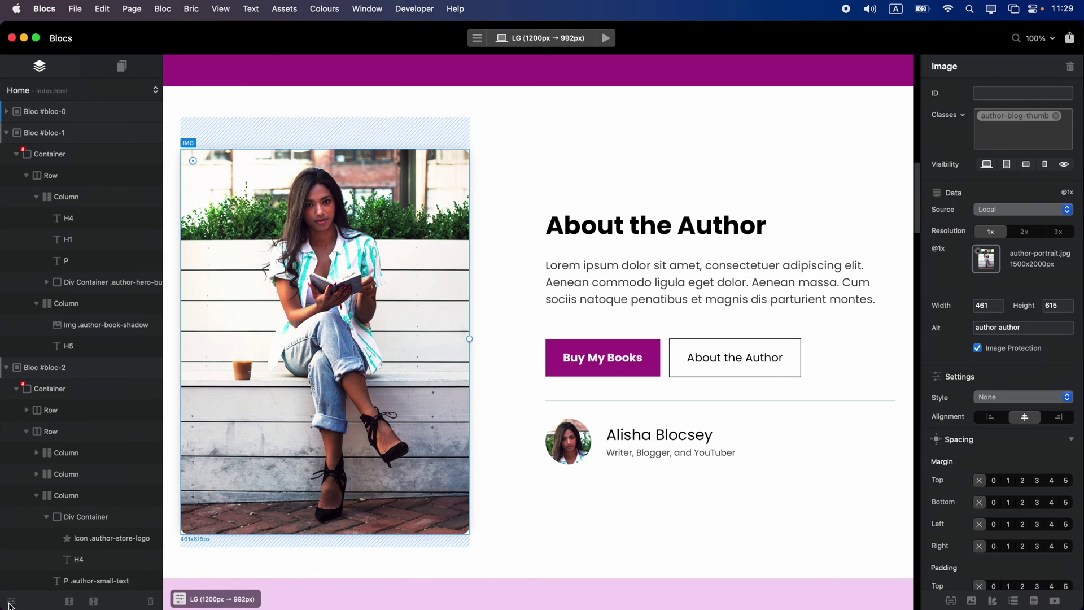
Expand all layers, widen the Layers panel, then Collapse All to top-level blocs
click(69, 601)
scroll(97, 510, down, 20)
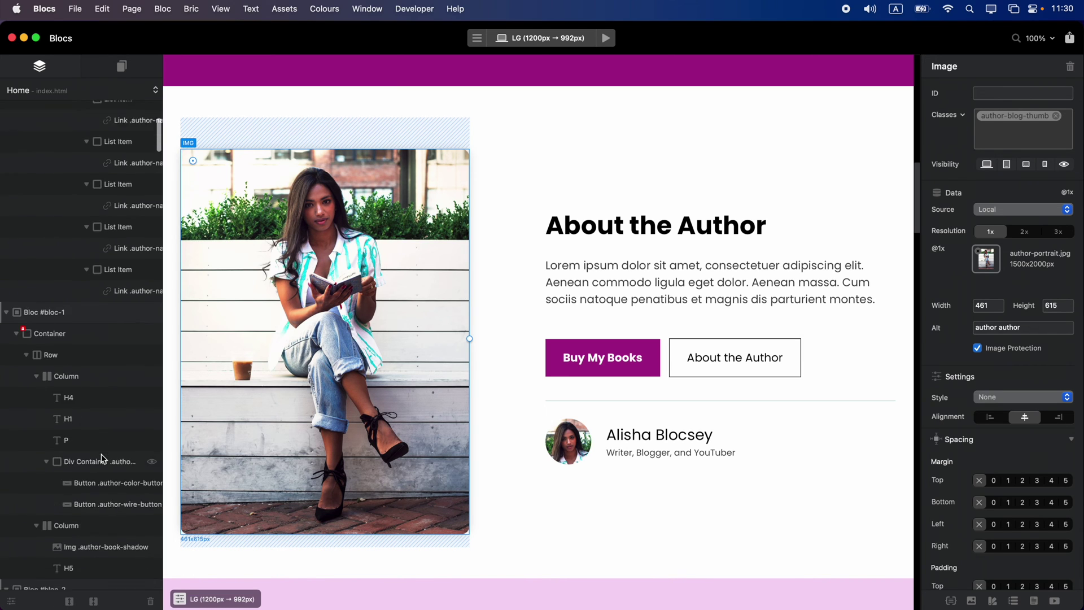
drag(161, 440, 291, 439)
scroll(143, 529, down, 10)
scroll(143, 529, down, 15)
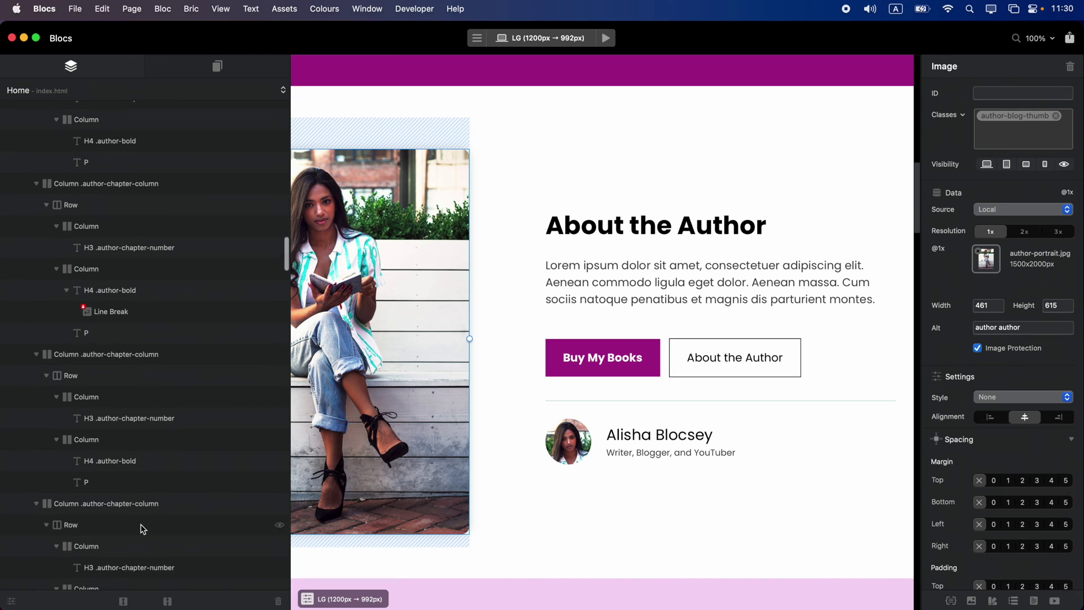
scroll(143, 529, up, 3)
scroll(143, 528, up, 15)
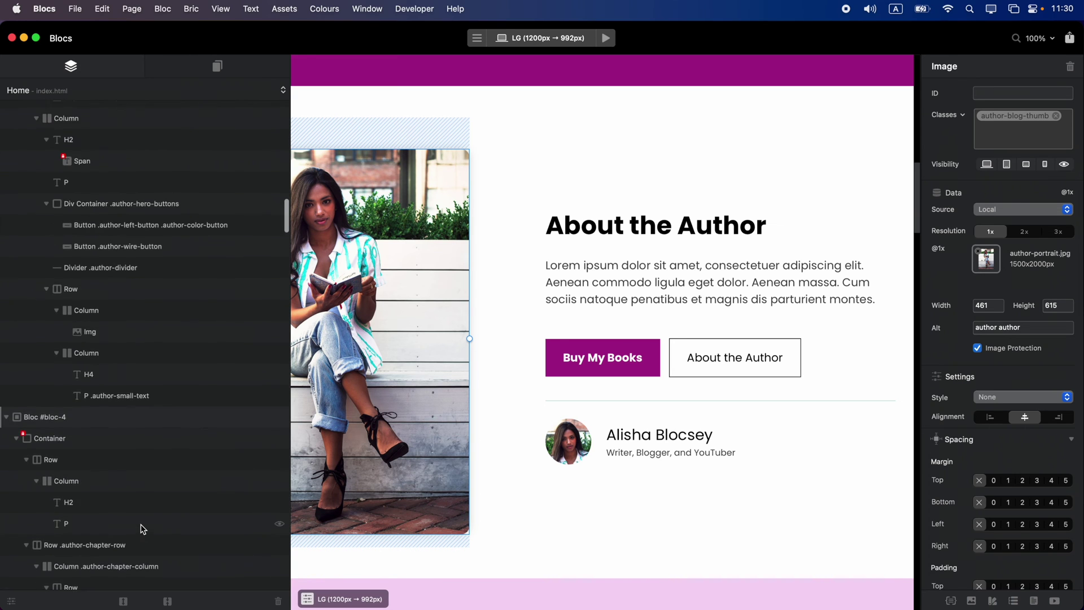
click(168, 601)
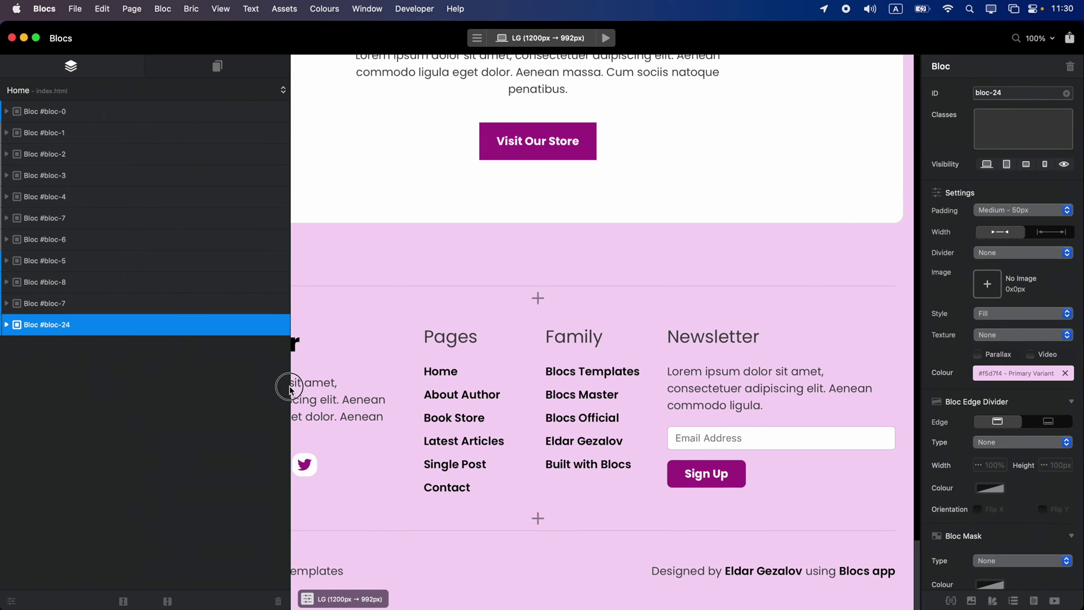
Narrow the Layers panel back and select the store button, testimonial quote and column
drag(291, 379, 153, 378)
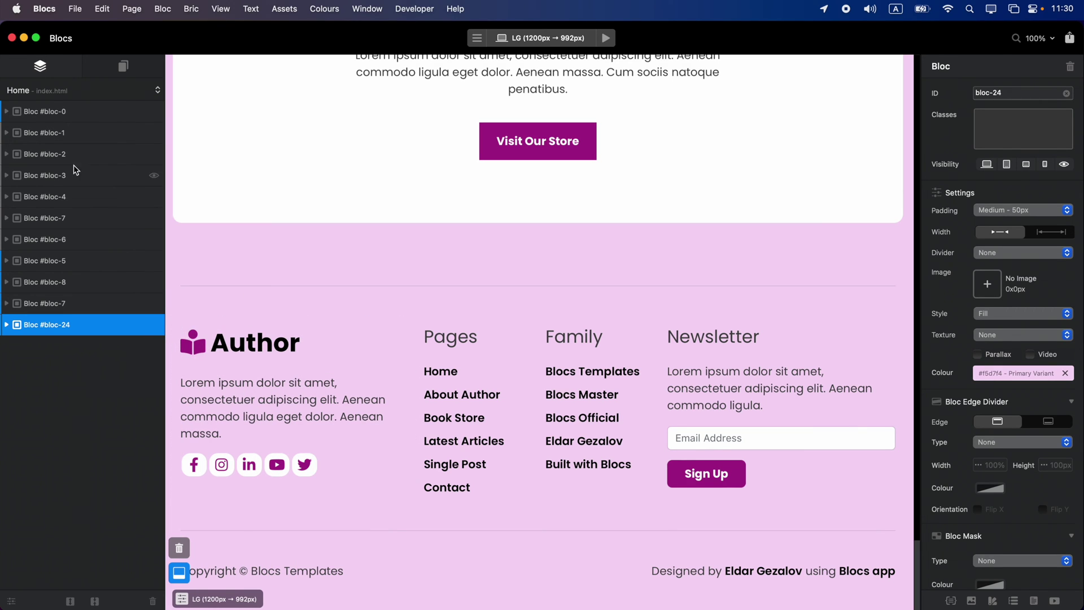
click(506, 141)
scroll(430, 227, up, 10)
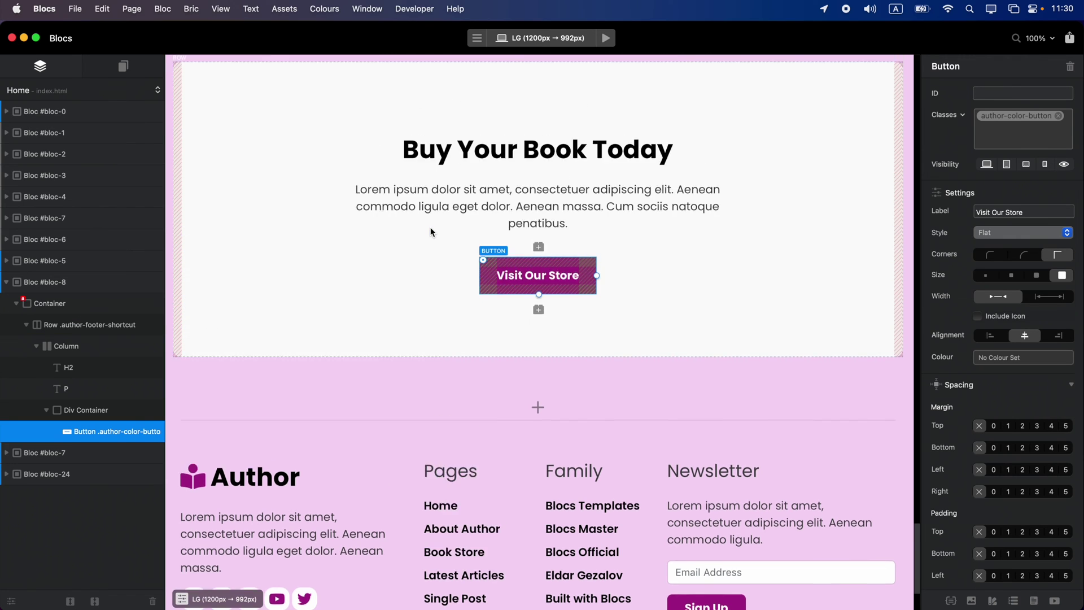
click(589, 182)
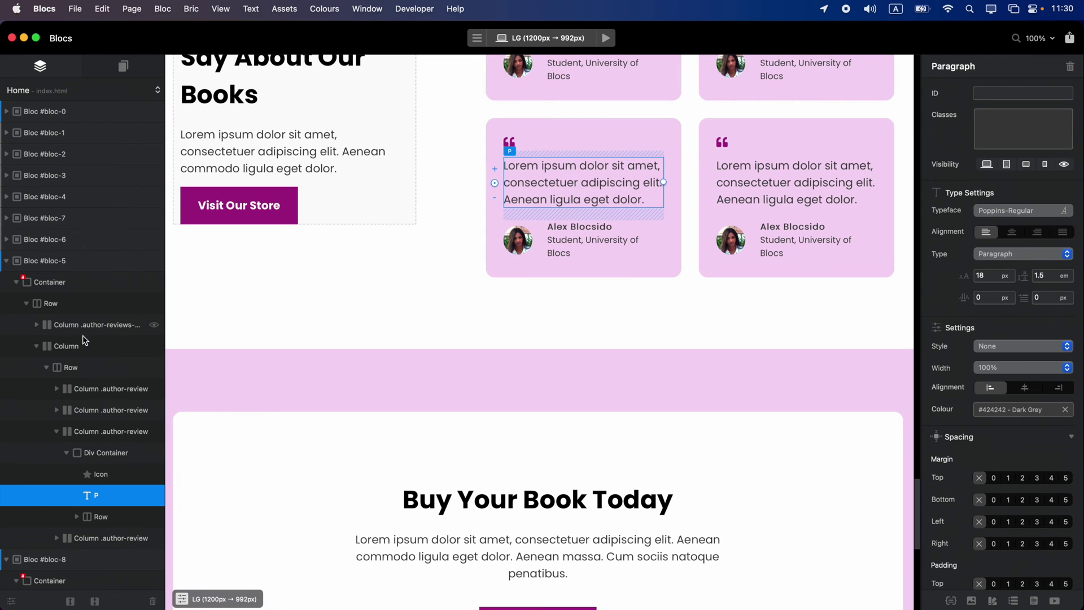
scroll(87, 496, down, 5)
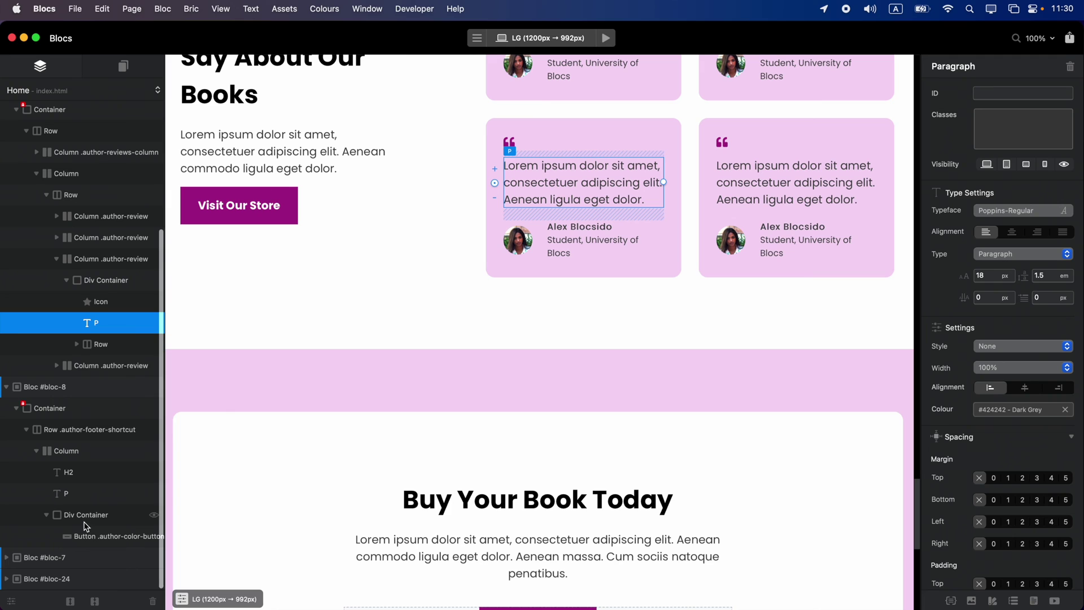
scroll(102, 305, up, 5)
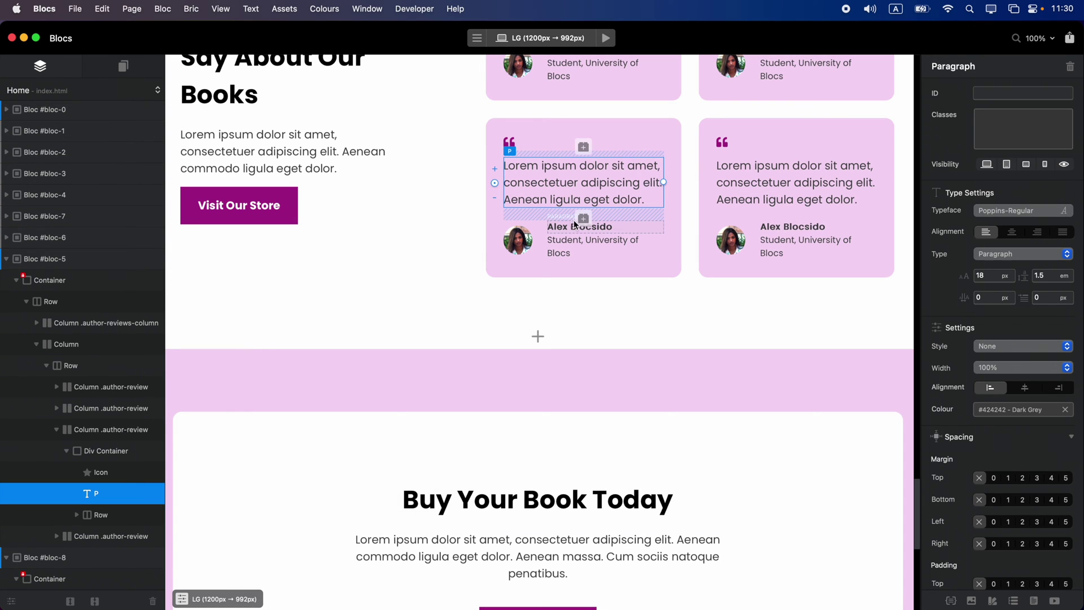
click(679, 213)
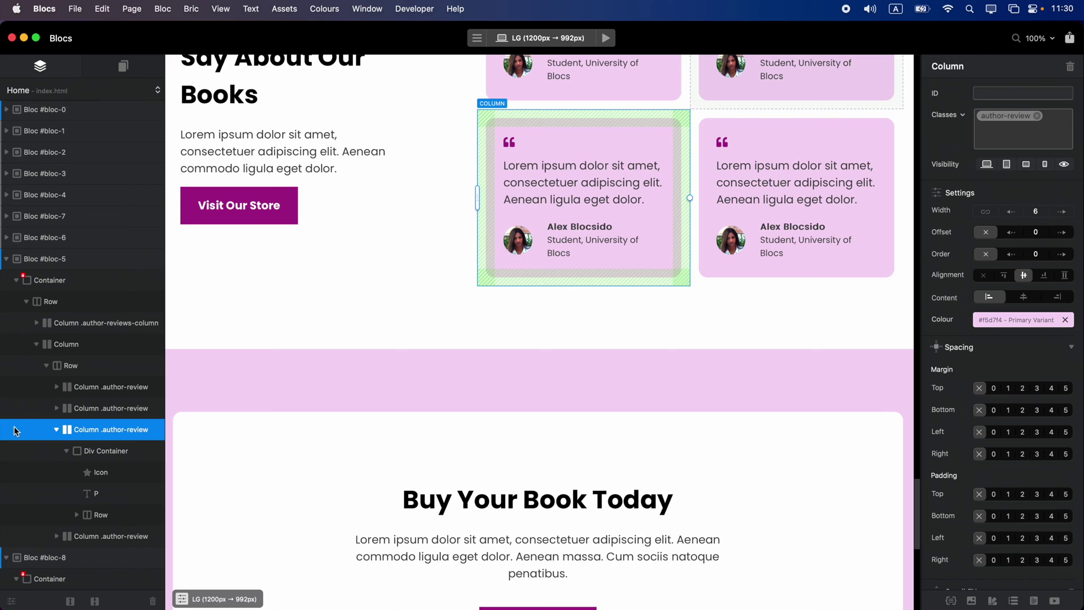
scroll(275, 396, up, 4)
Move the Student, University of Blocs caption above the reviewer name, then undo it
drag(93, 430, 59, 399)
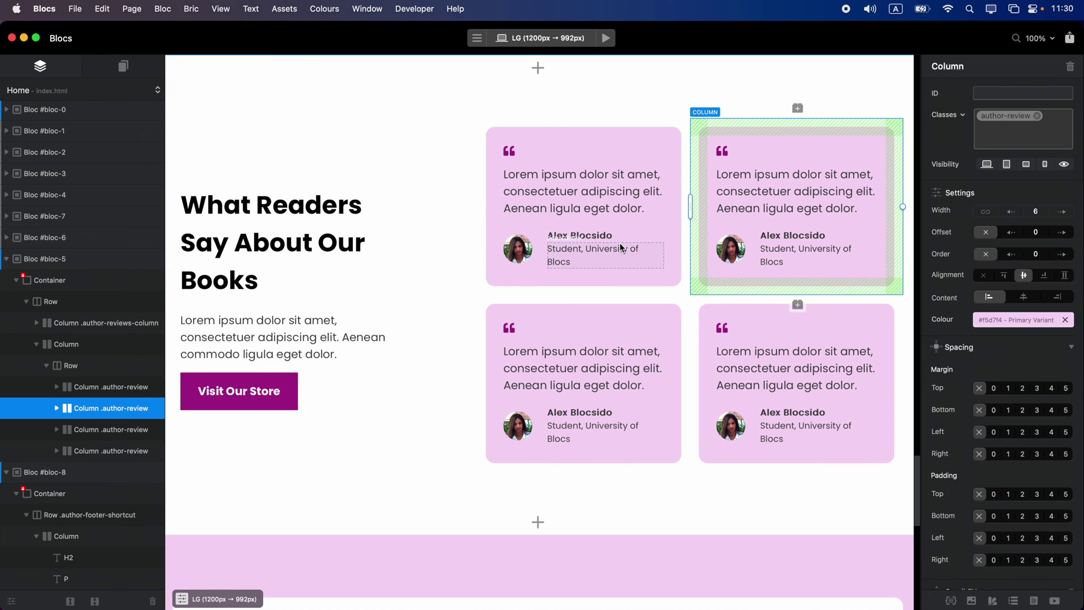
click(619, 249)
drag(127, 557, 129, 537)
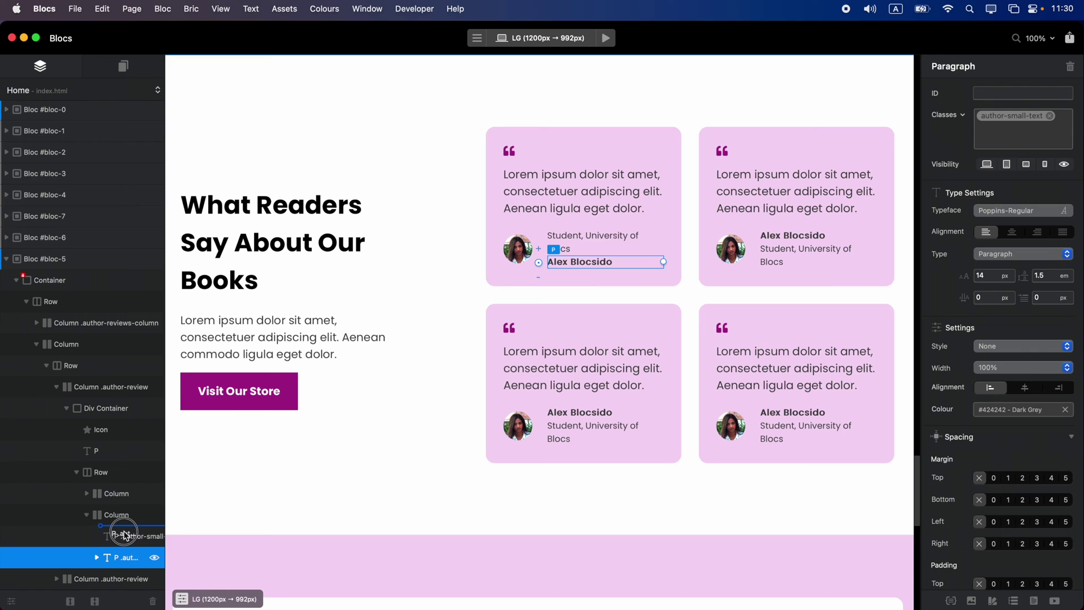
key(super+z)
Try repositioning the What Readers Say heading, keeping it below the video overview card
scroll(347, 153, up, 5)
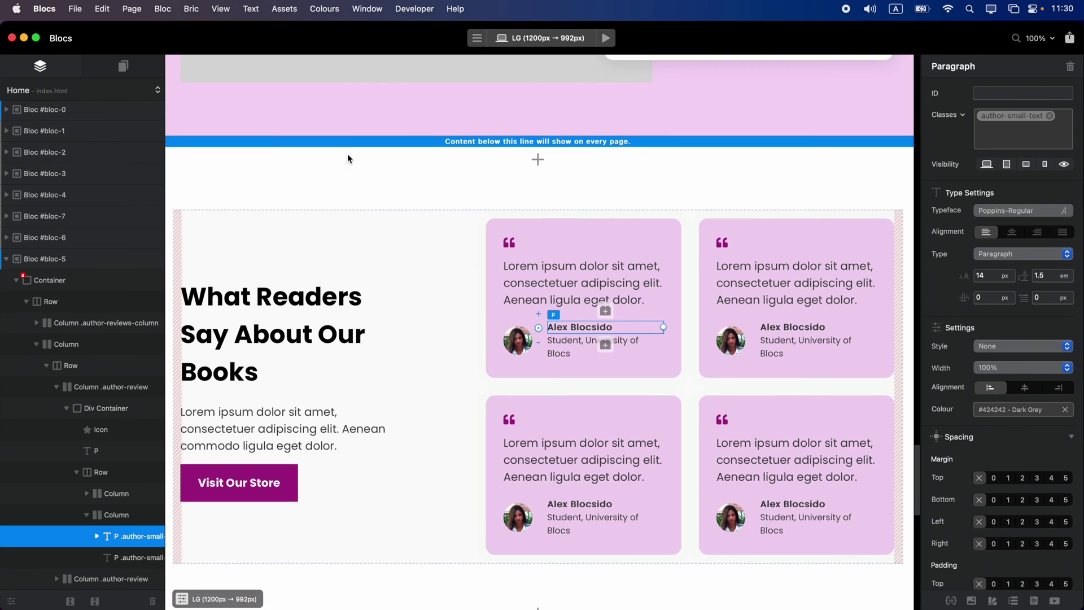
click(318, 383)
scroll(318, 383, up, 7)
click(751, 211)
scroll(84, 395, down, 3)
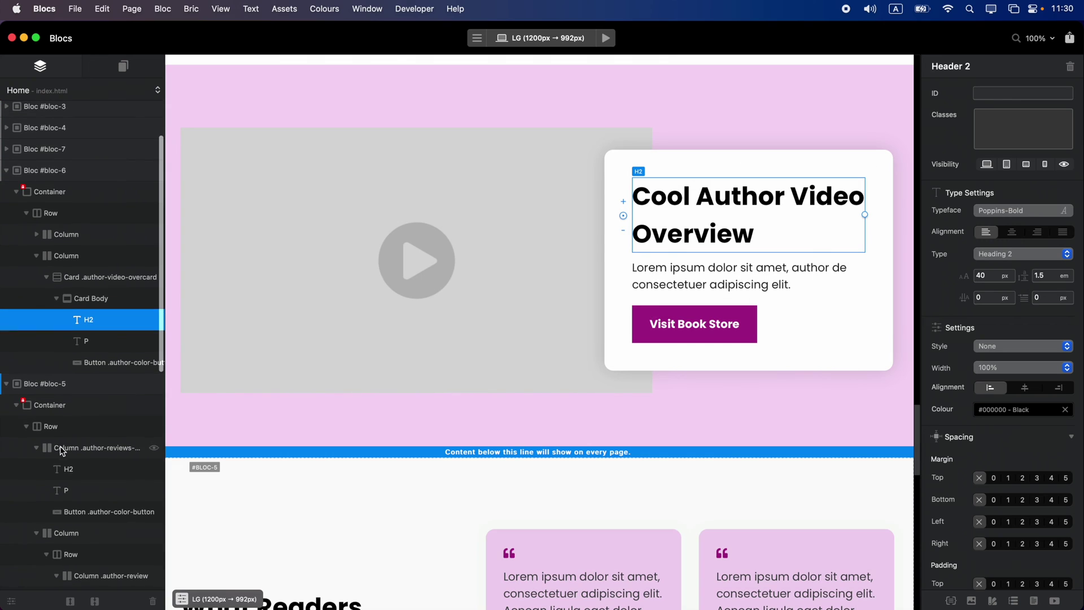
drag(71, 467, 86, 483)
scroll(462, 301, down, 3)
scroll(462, 301, up, 10)
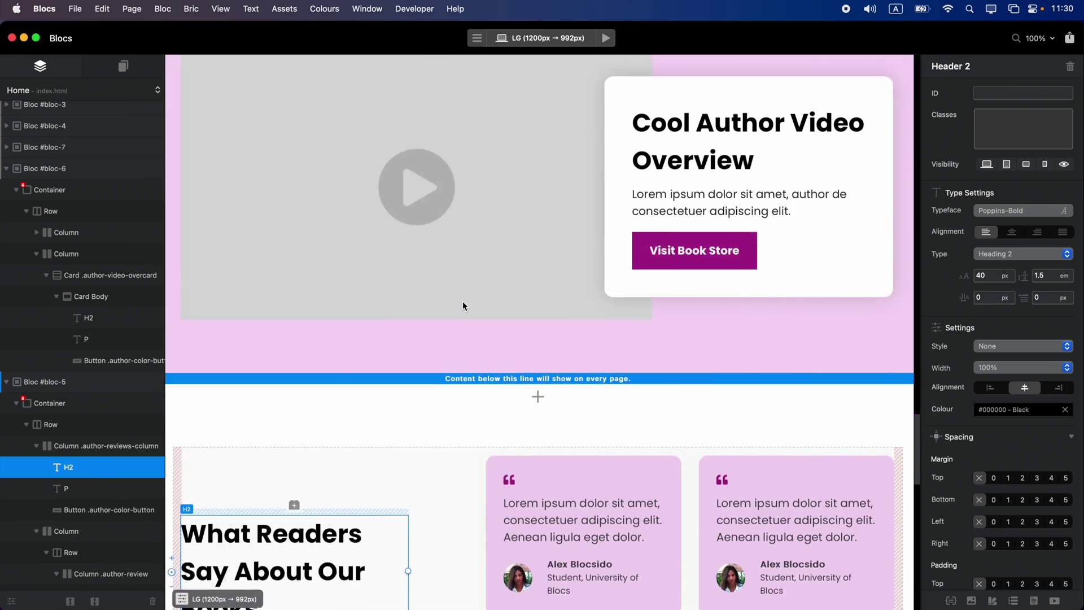
click(69, 381)
right_click(72, 381)
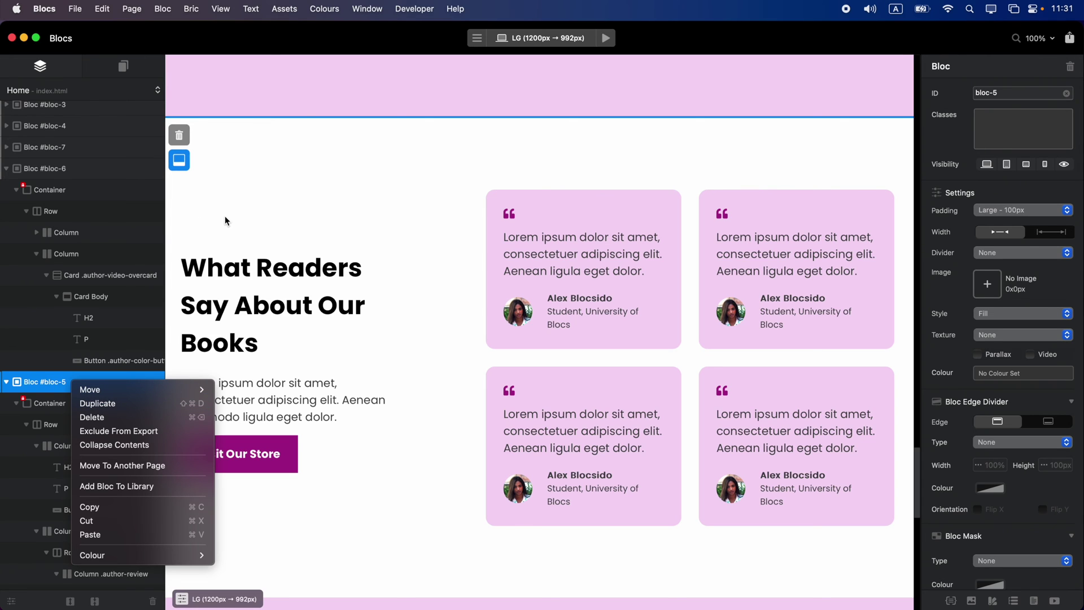
click(69, 602)
click(94, 601)
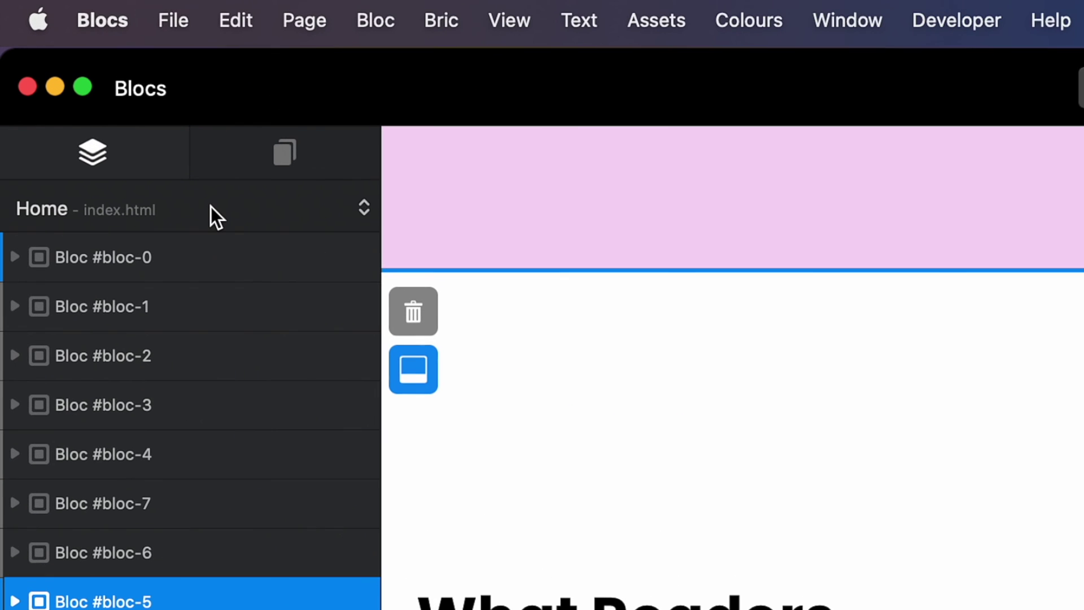
click(211, 207)
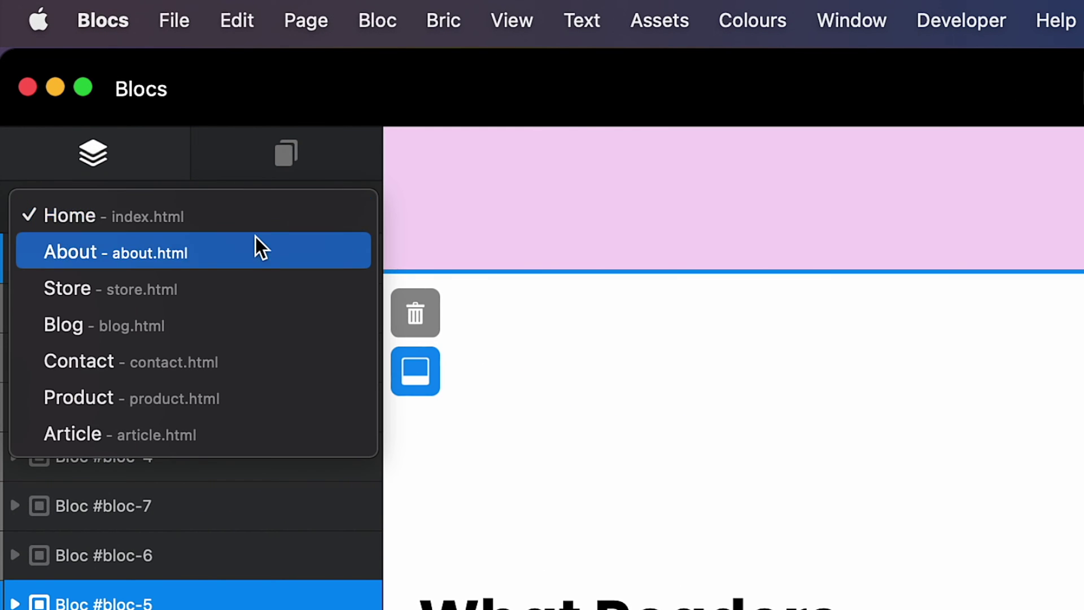
click(251, 315)
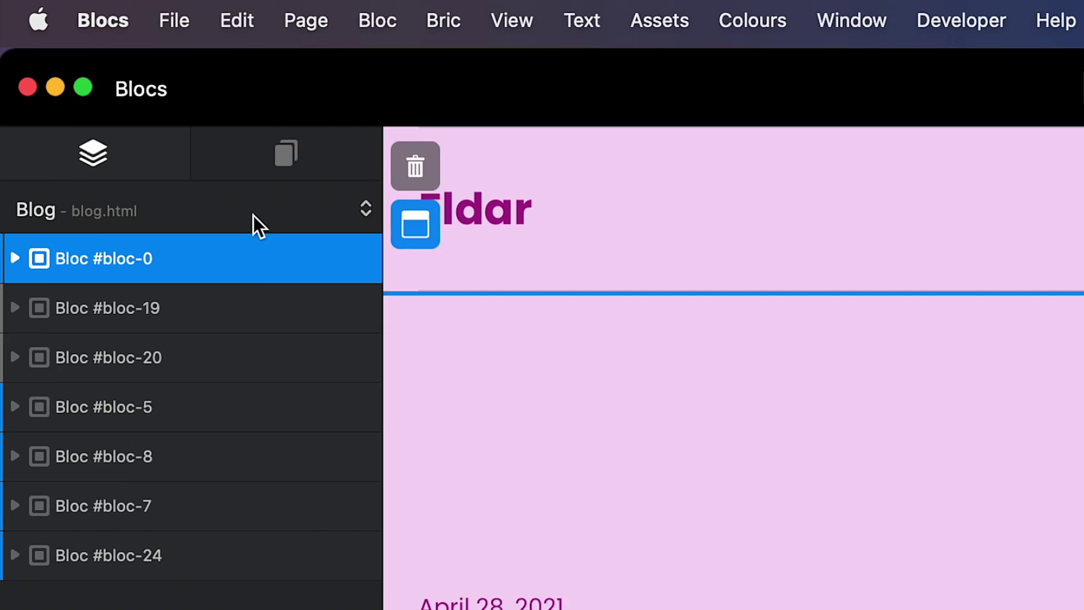
click(253, 213)
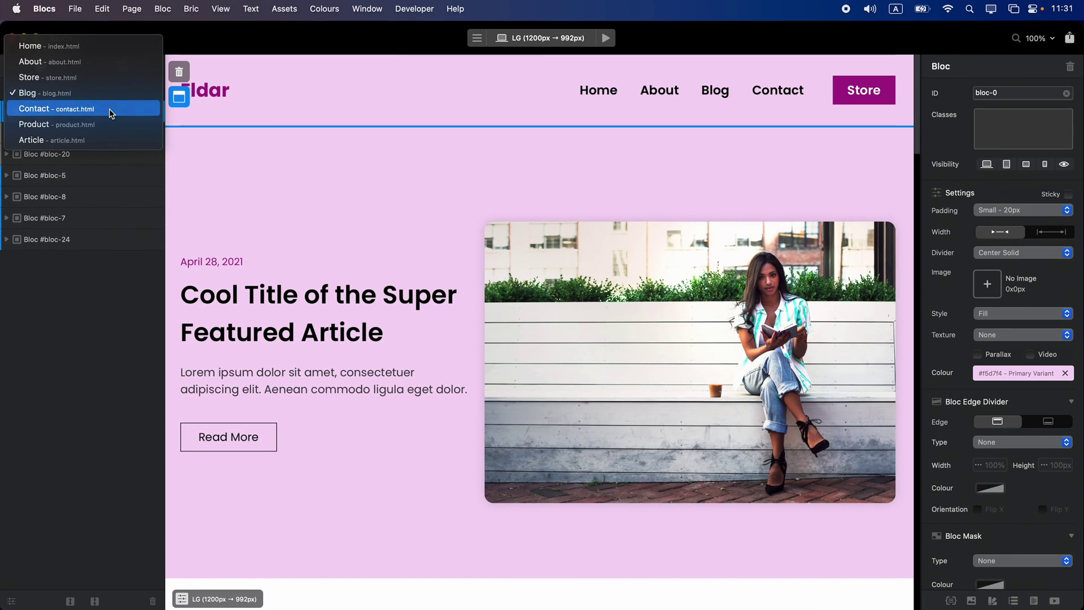
click(109, 108)
click(109, 92)
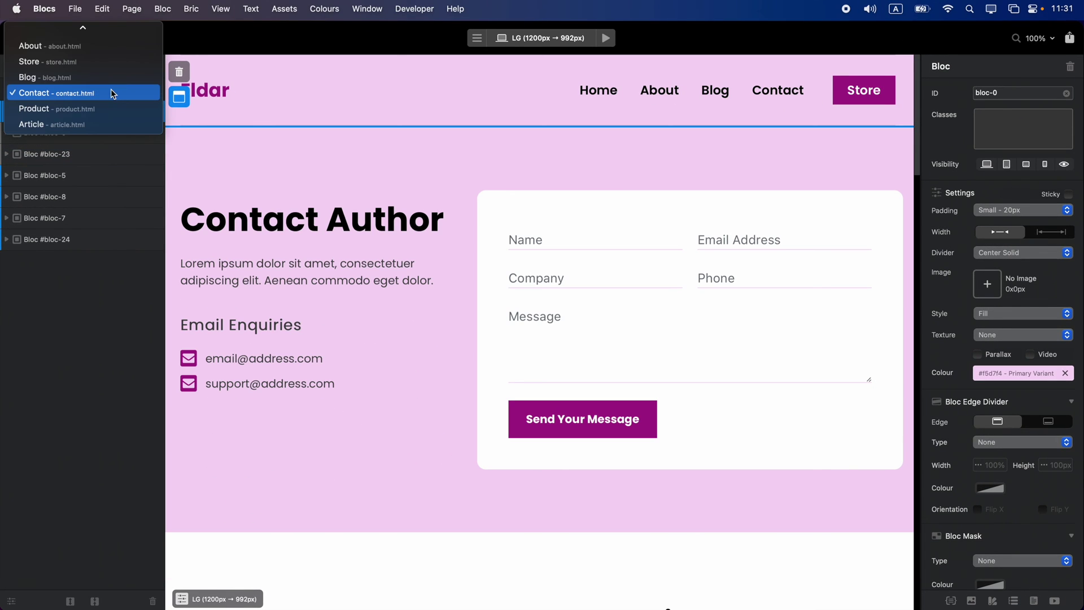
click(110, 107)
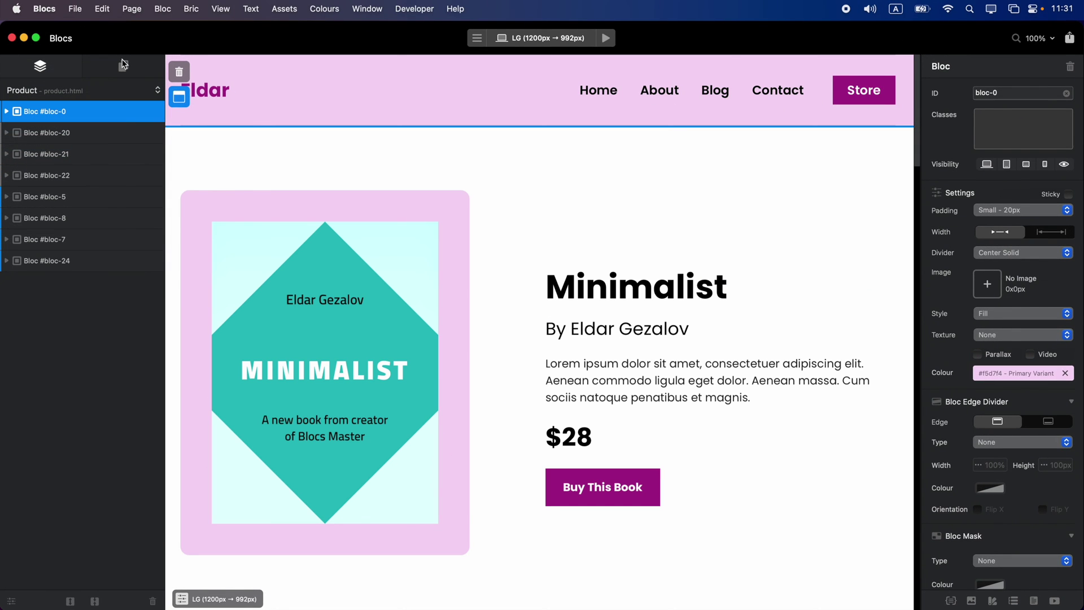
click(94, 91)
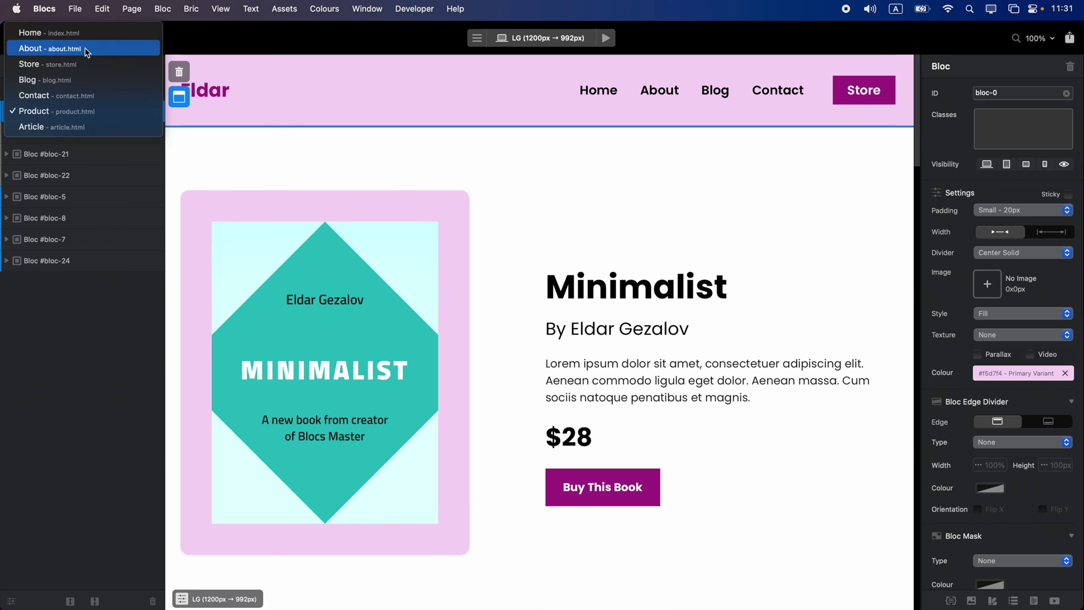
click(84, 33)
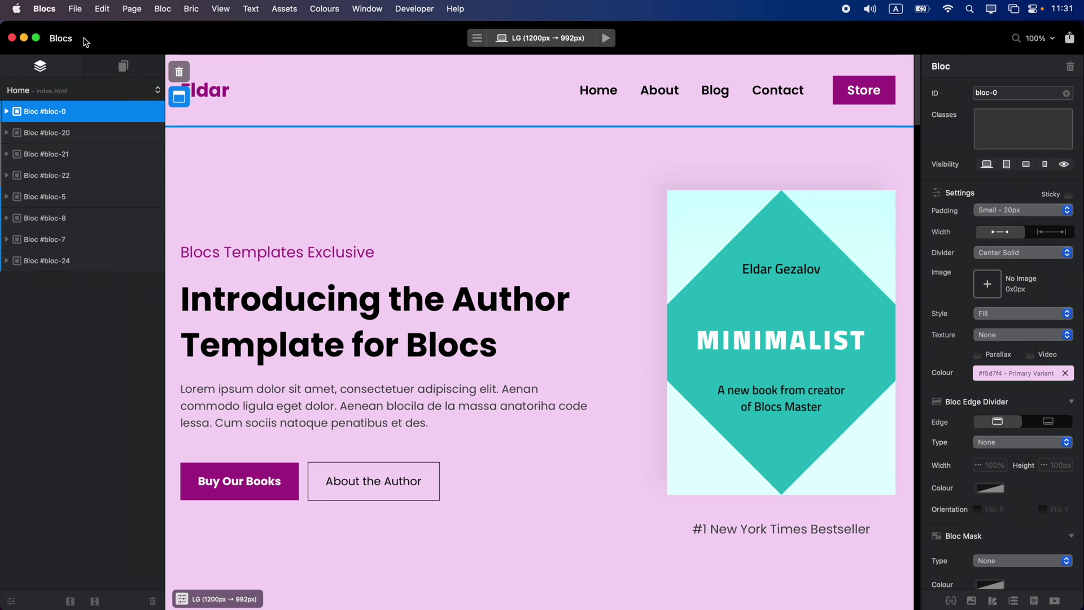
Search the page thumbnails for 'cont', then clear the search to list all pages
click(126, 67)
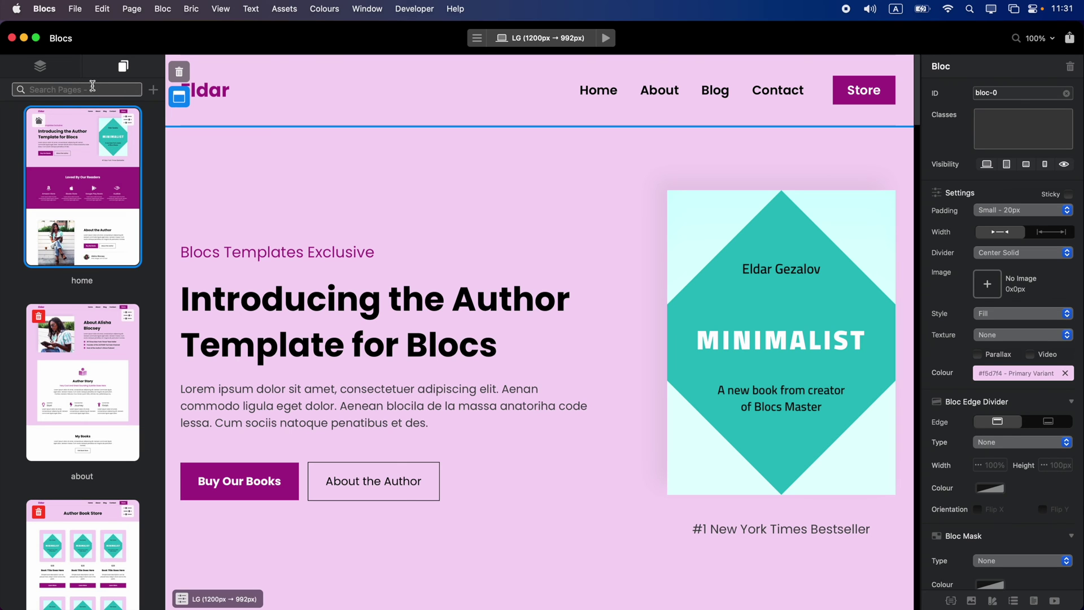
text(conta)
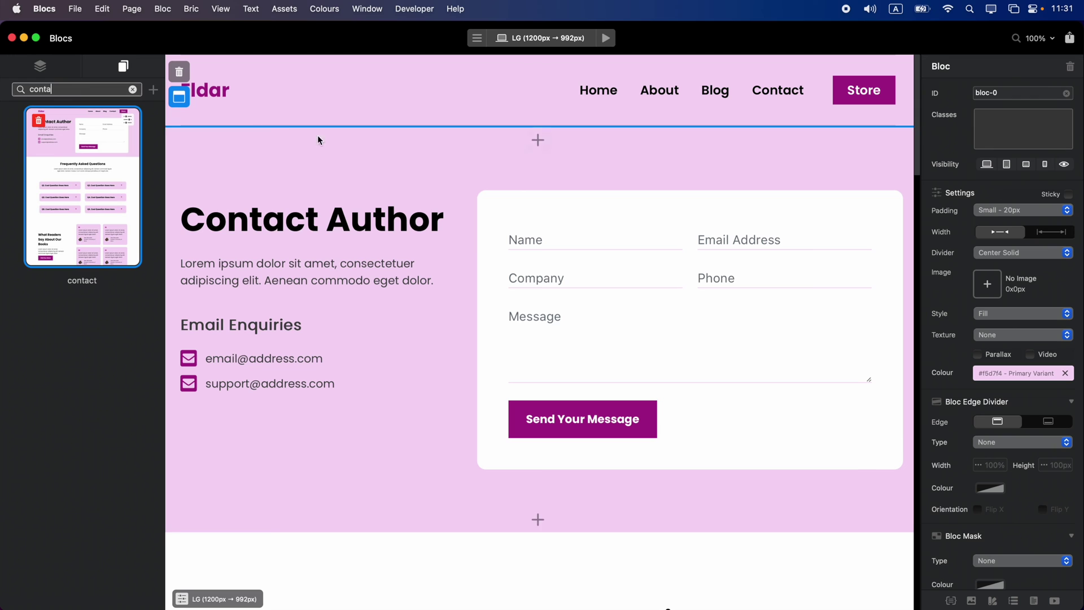
click(133, 89)
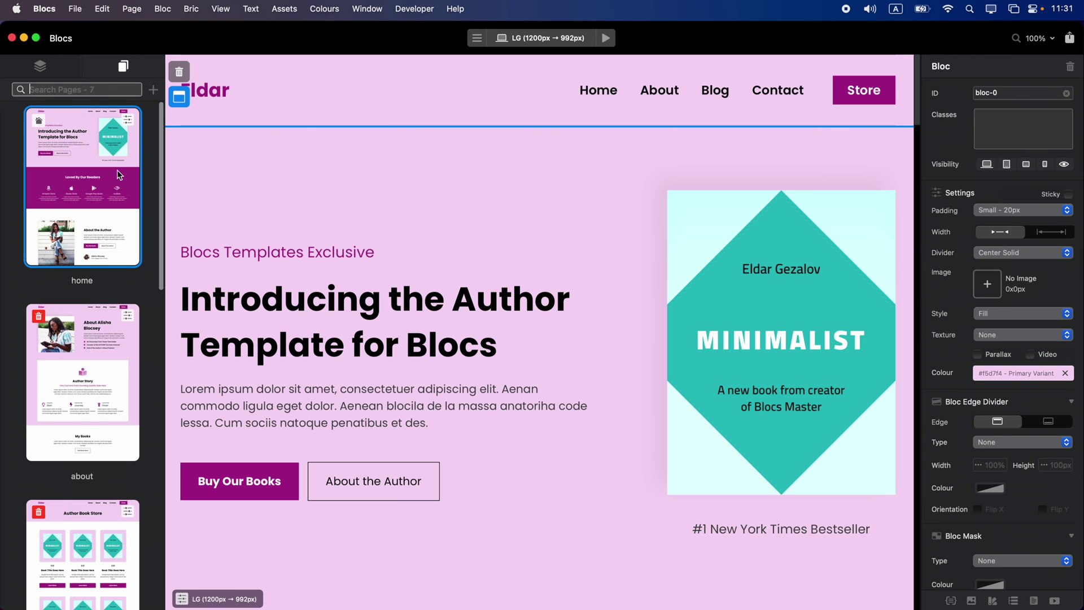
scroll(82, 323, down, 2)
scroll(82, 322, down, 2)
Start deleting the About page but cancel, then open and dismiss its page options
click(38, 205)
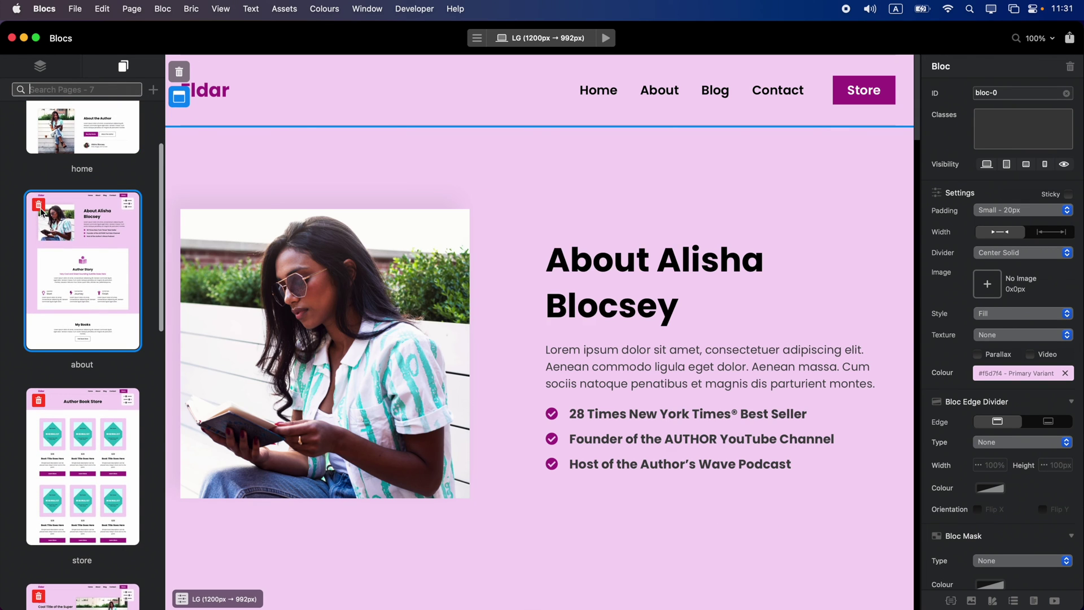
click(513, 262)
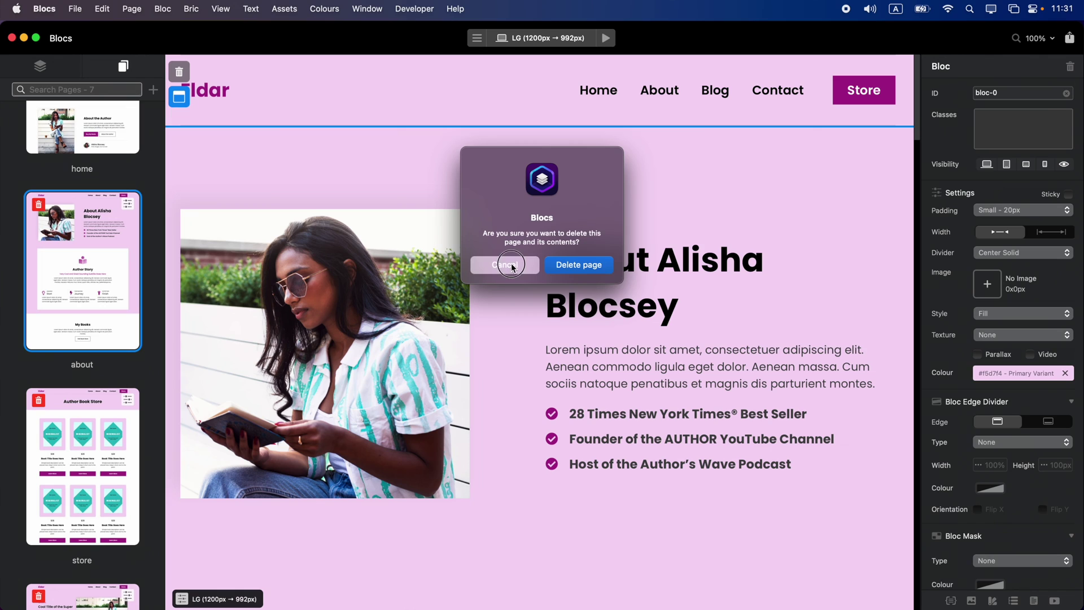
click(128, 203)
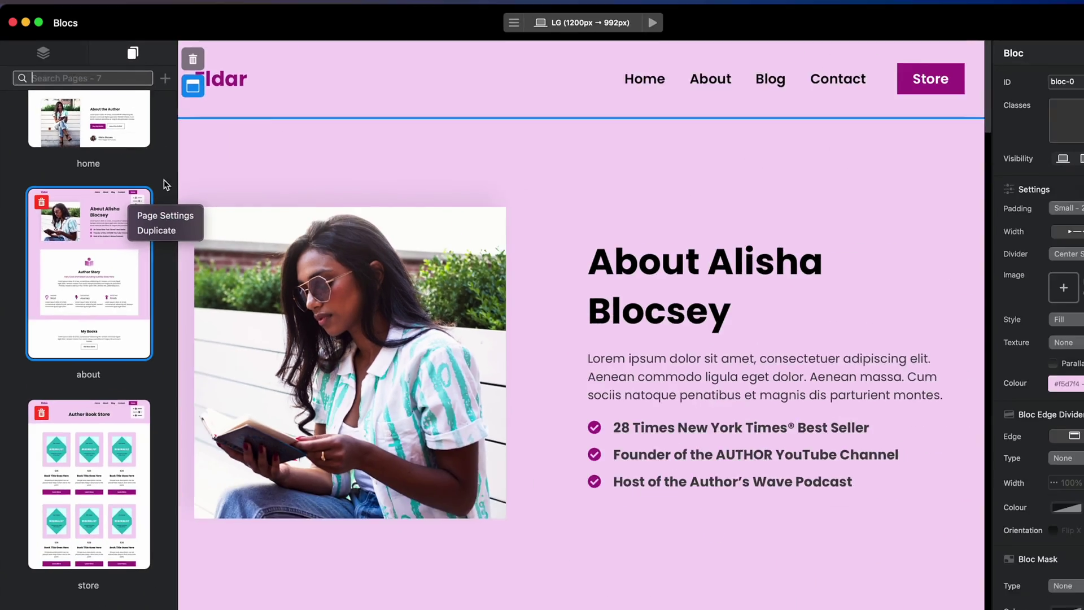
click(356, 122)
Move the Author Book Store thumbnail between About and Blog and open it
drag(97, 432, 86, 451)
scroll(86, 451, down, 4)
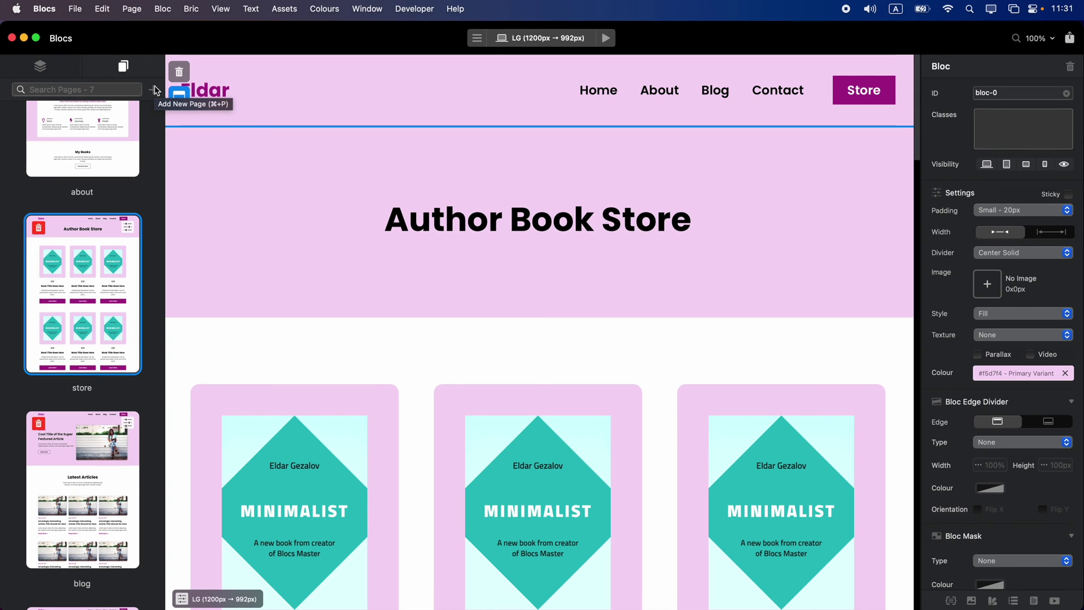
scroll(142, 249, up, 5)
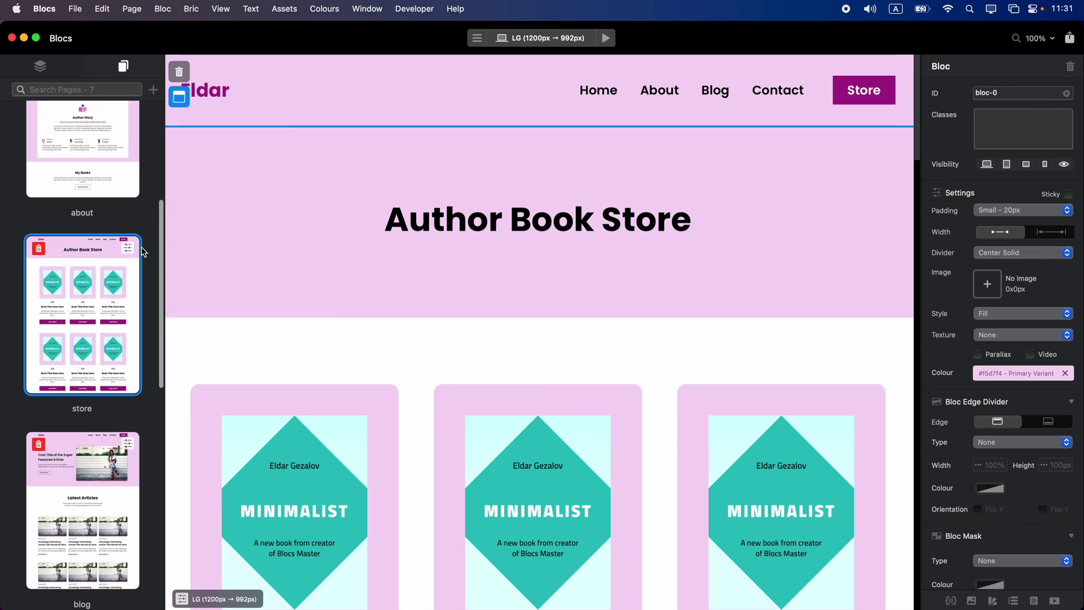
Show the Store page's blocs in the Layers list and open Canvas Settings from the project menu
click(51, 73)
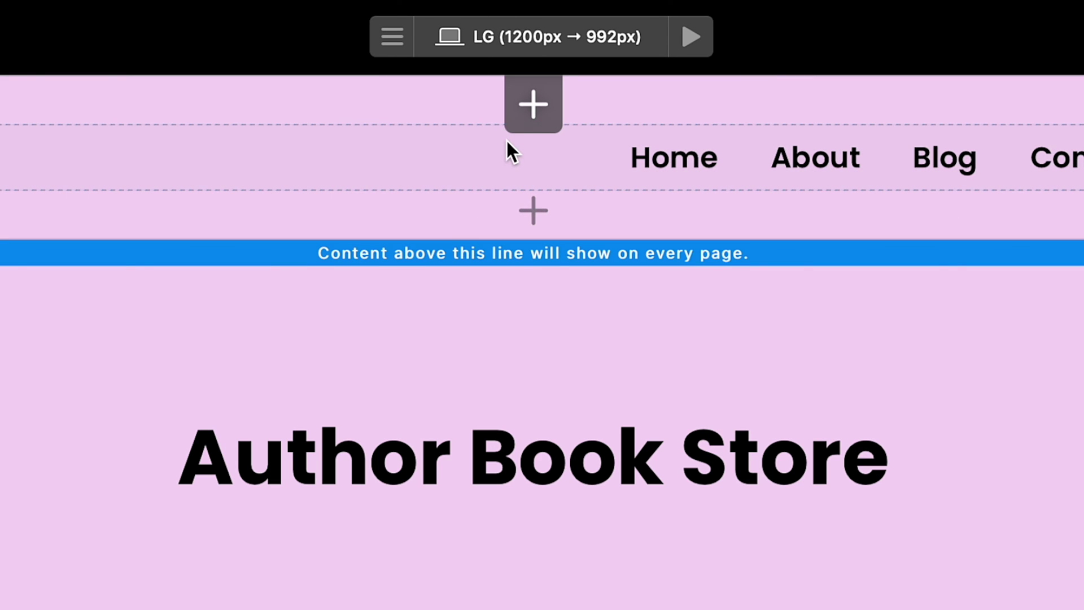
click(395, 43)
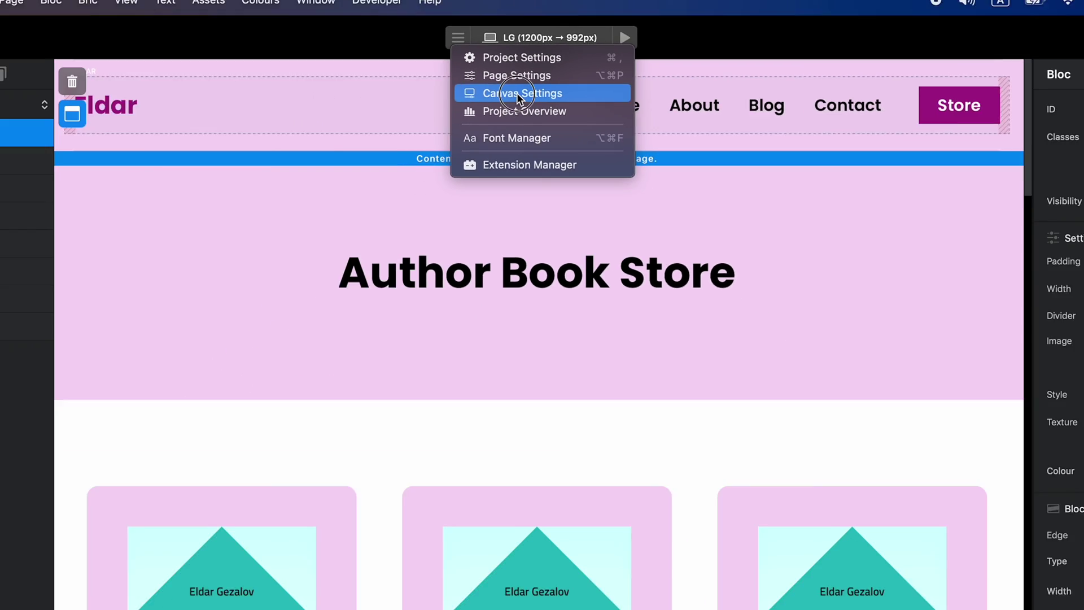
click(498, 136)
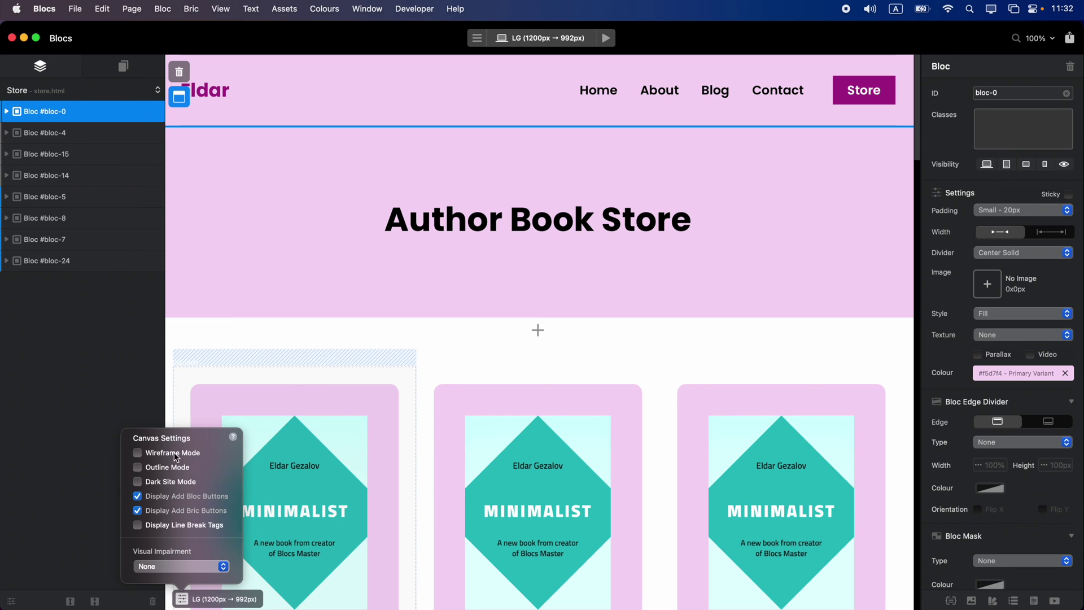
Try Outline and Wireframe modes, leave both off and Visual Impairment at None, then close Canvas Settings
click(138, 467)
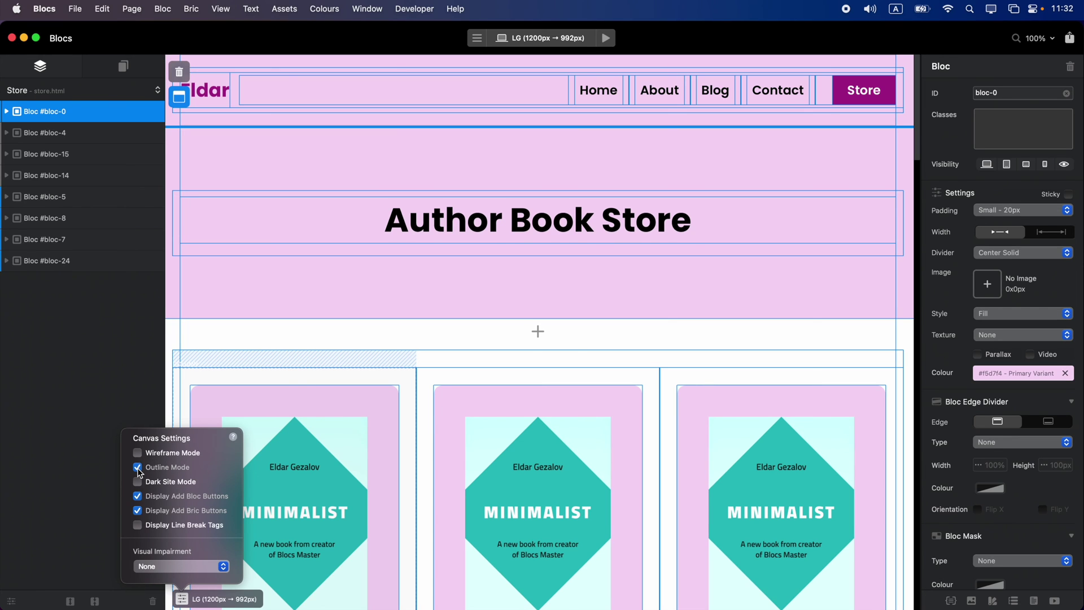
click(137, 467)
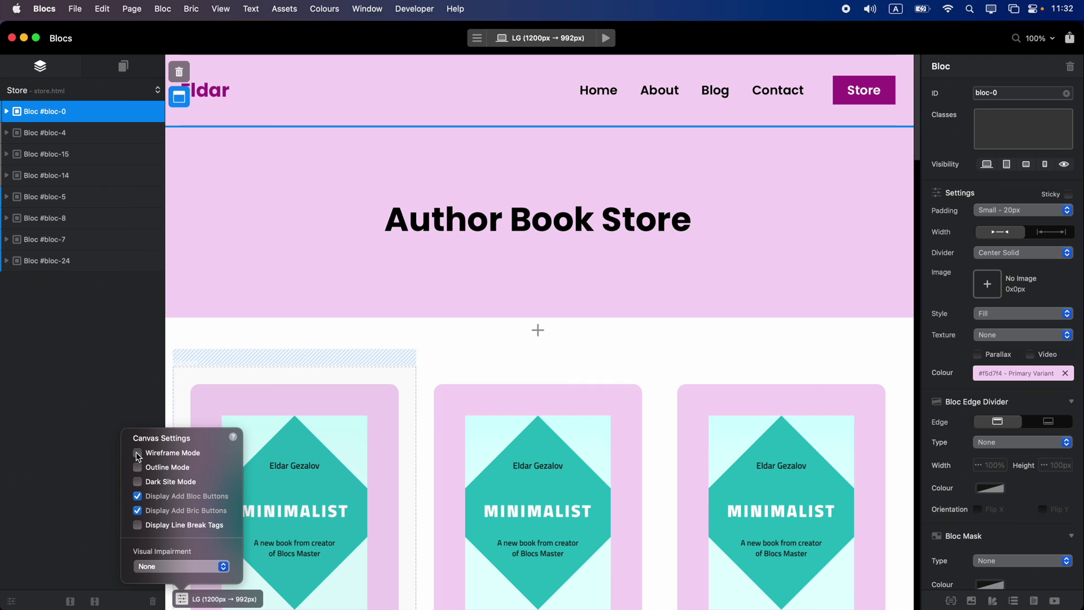
click(138, 453)
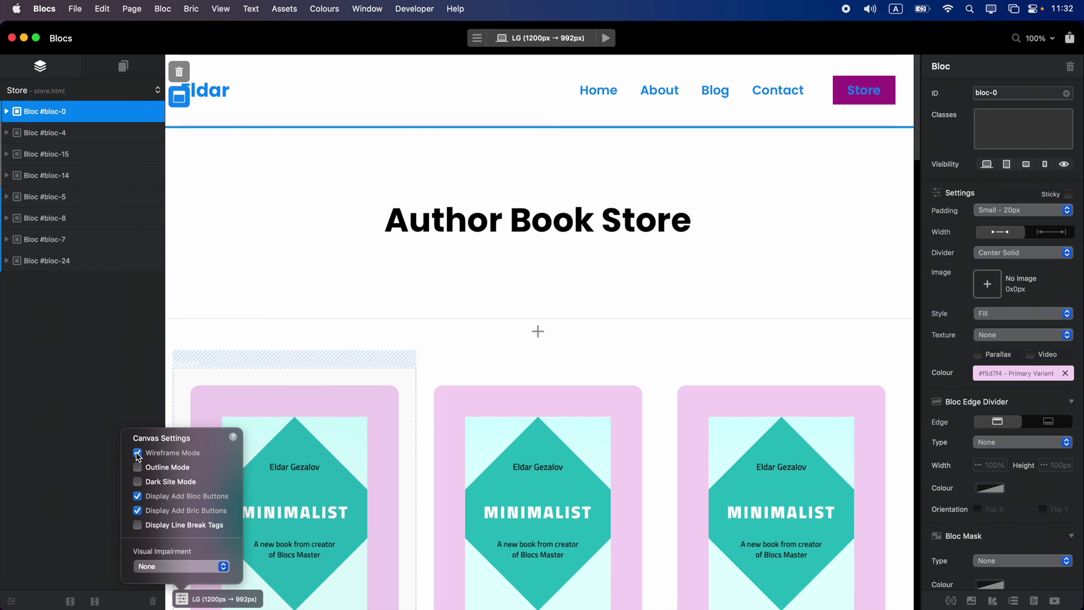
click(138, 454)
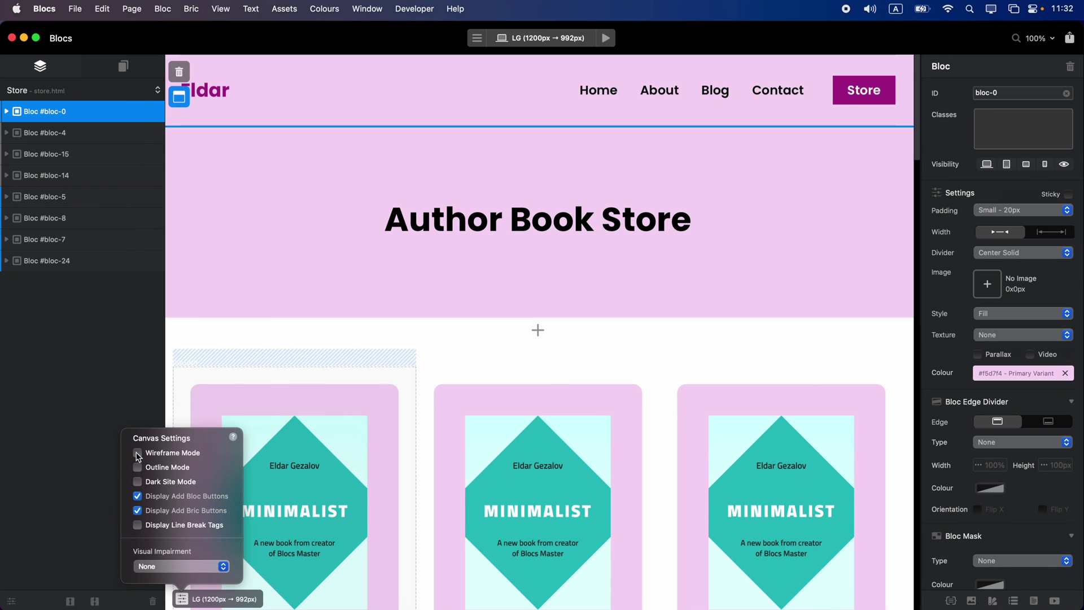
click(229, 571)
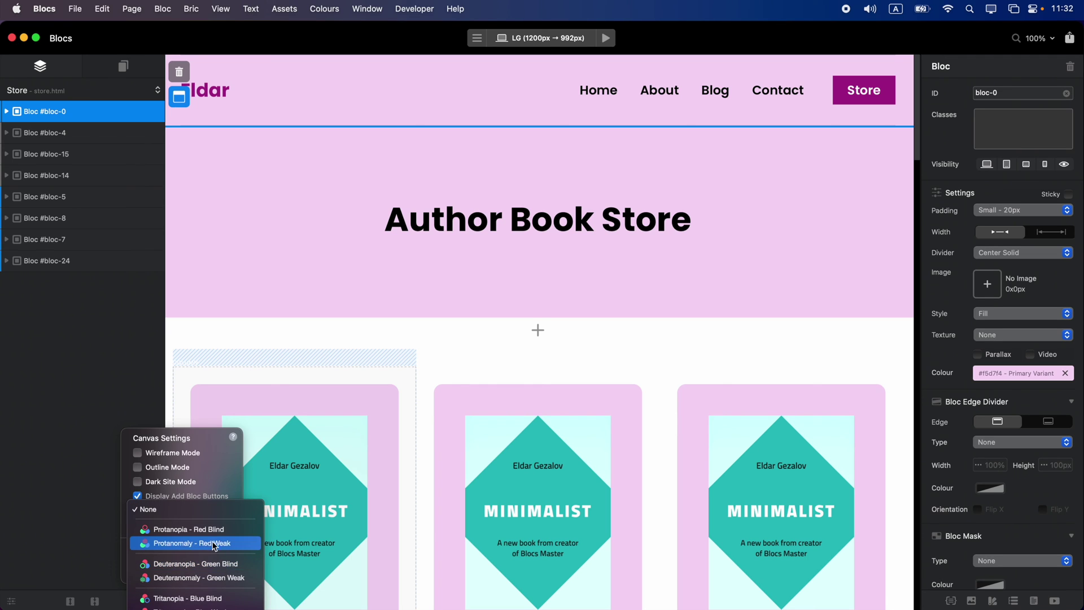
click(214, 547)
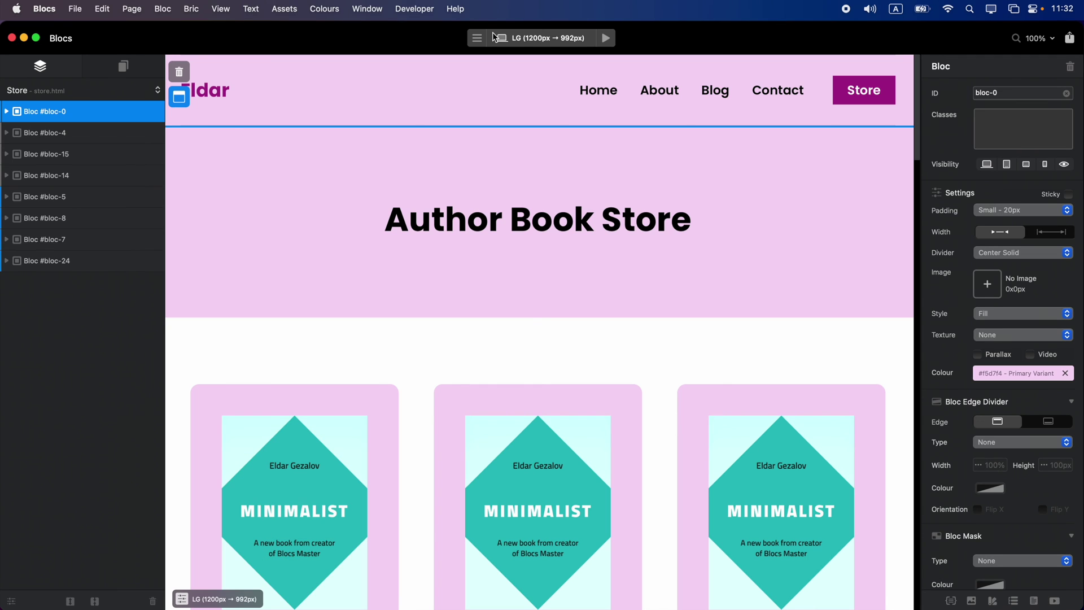
Check the LG, MD, SM and XS breakpoints, then preview Author Book Store at LG
click(533, 40)
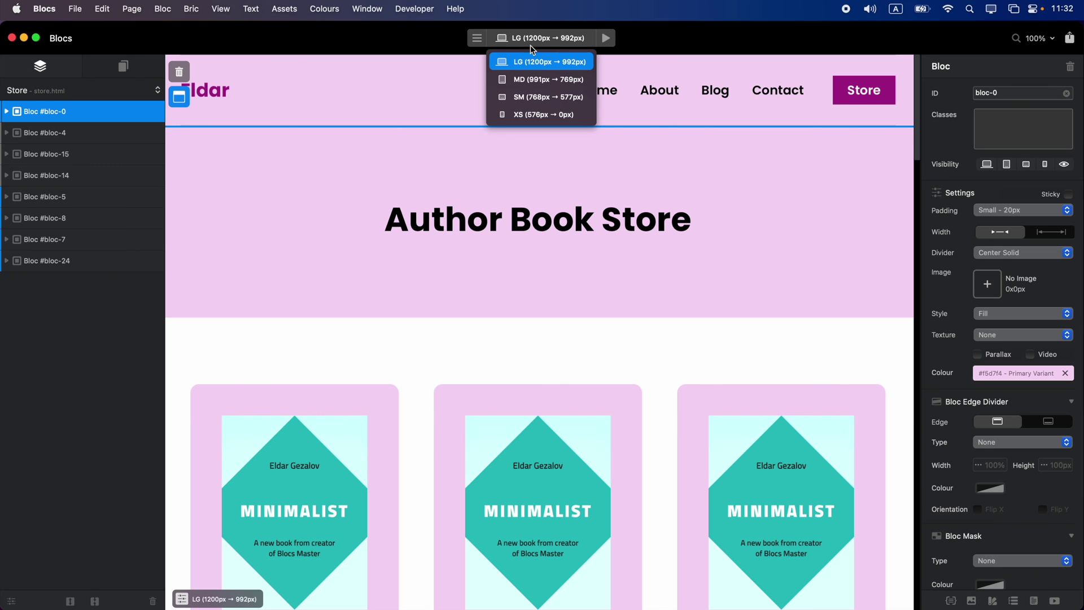
click(533, 80)
click(534, 97)
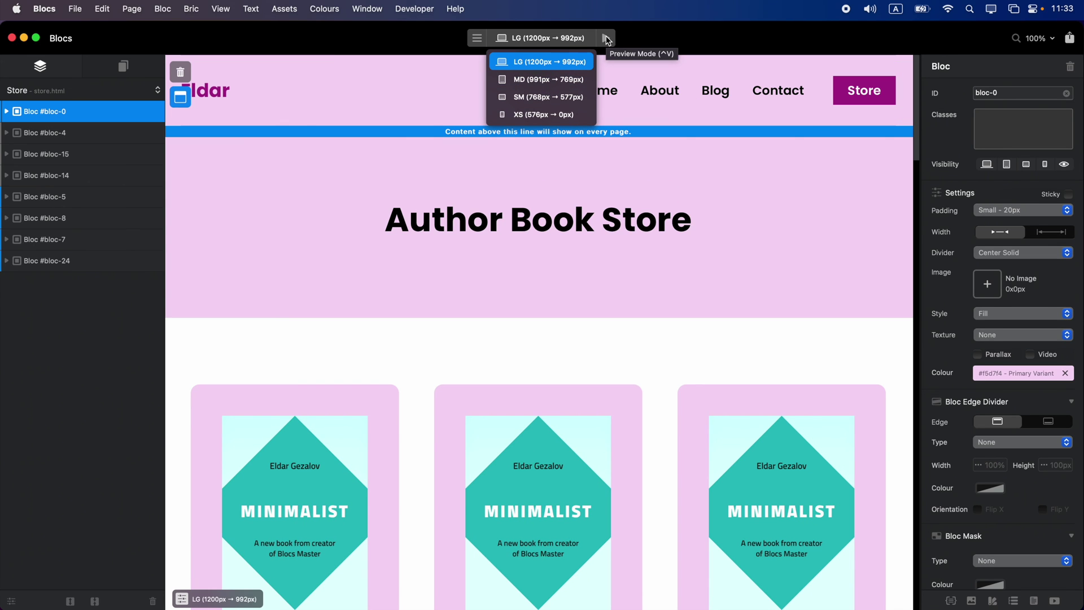
click(606, 38)
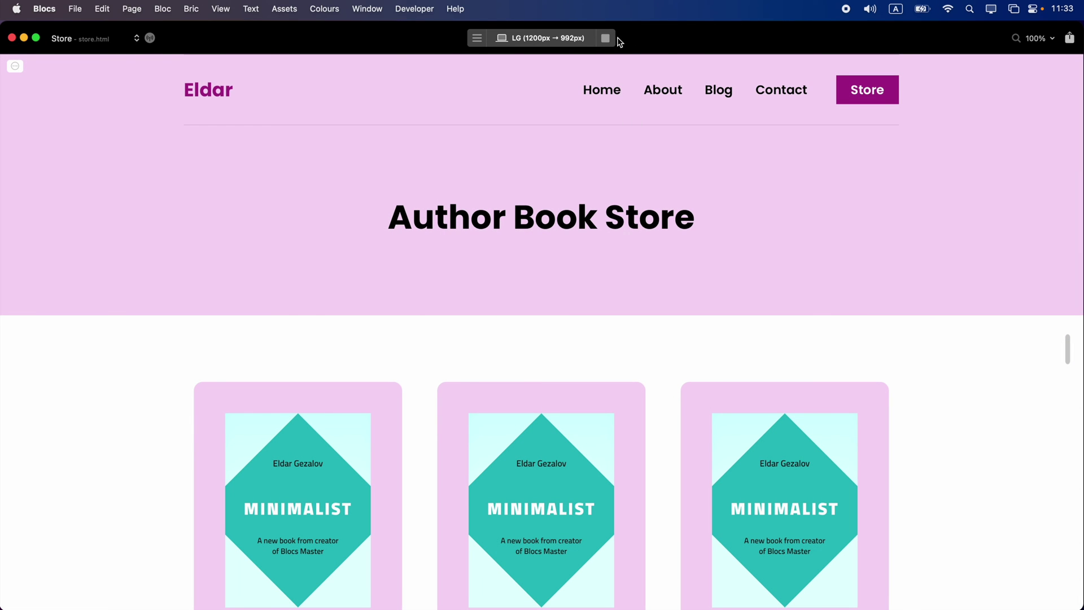
Scroll through the Store preview, then preview the Blog page and then the Home page
scroll(633, 198, down, 3)
scroll(634, 194, down, 5)
scroll(633, 194, up, 5)
scroll(633, 194, up, 3)
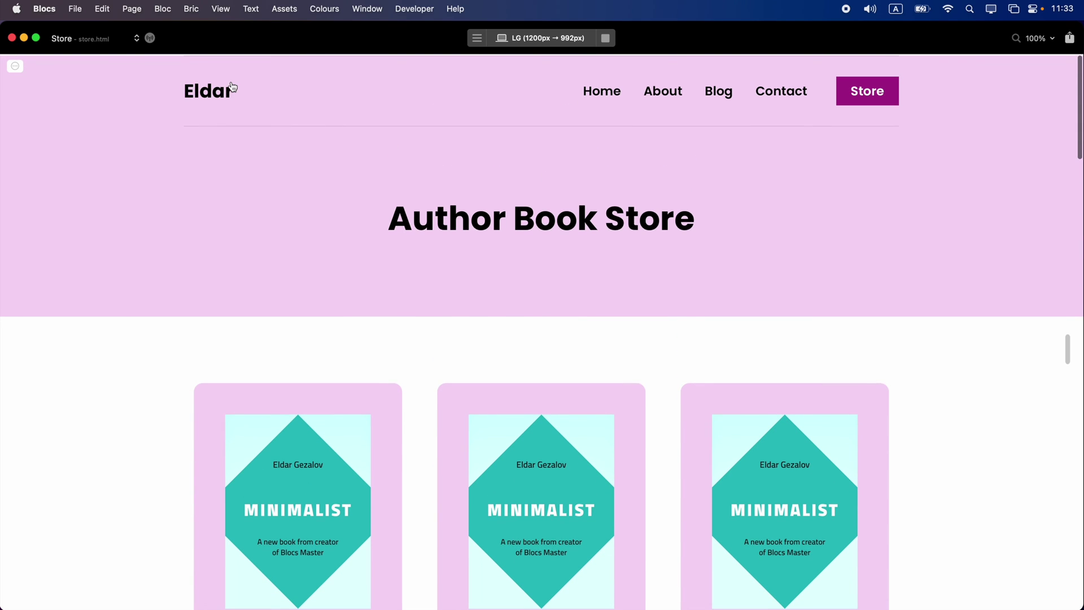
click(83, 45)
click(85, 58)
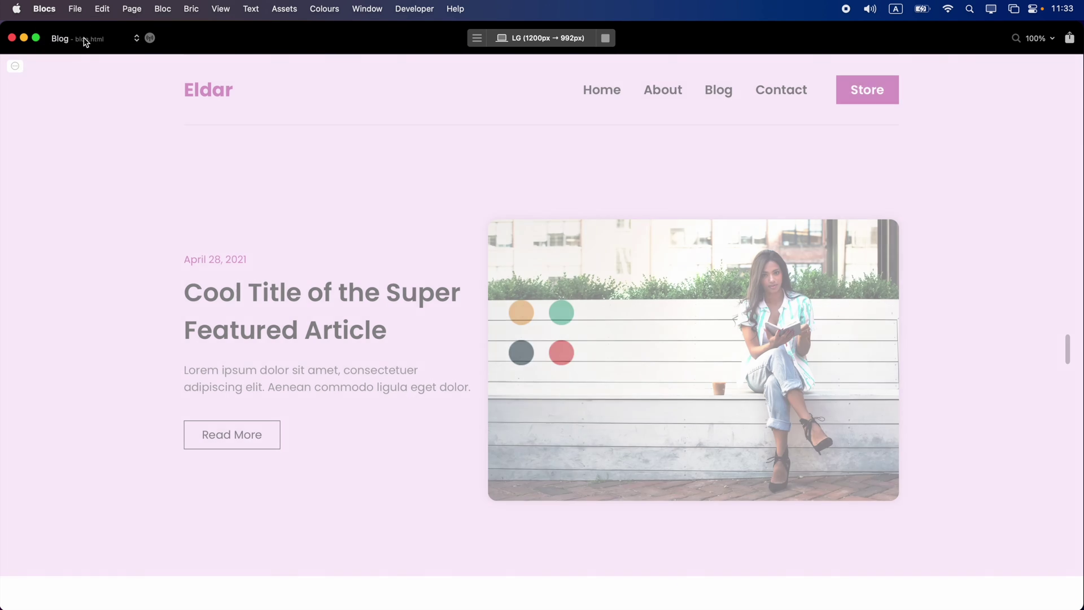
click(84, 41)
click(85, 33)
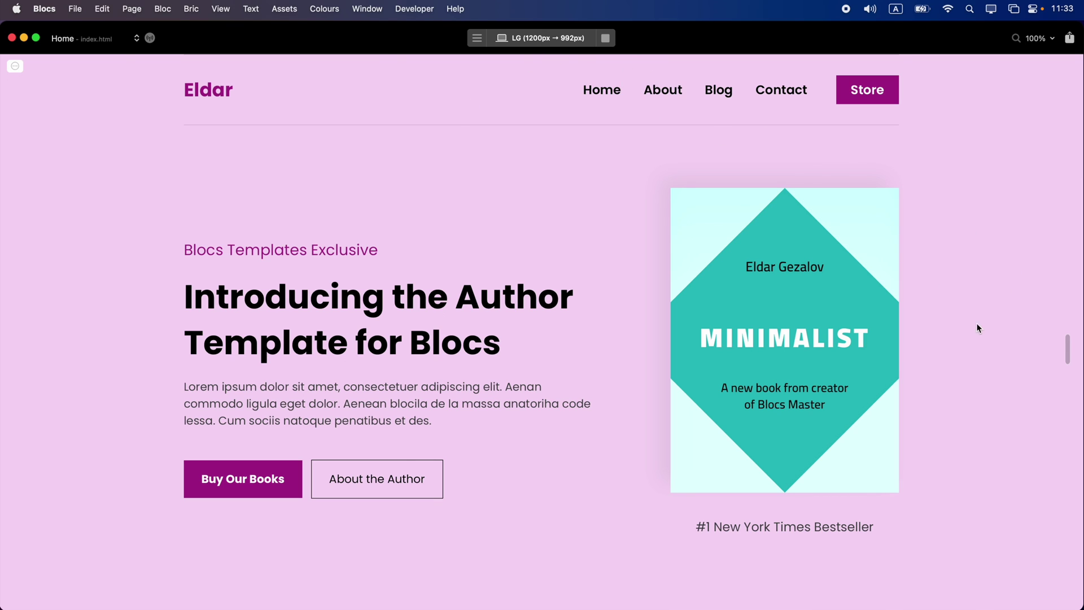
Narrow the preview to 1198px wide, then switch the Home preview to the MD breakpoint
mouse_move(1067, 348)
mouse_down()
mouse_move(671, 351)
mouse_move(922, 343)
mouse_move(687, 344)
mouse_move(936, 338)
mouse_move(885, 343)
mouse_move(927, 327)
mouse_move(1064, 346)
mouse_up()
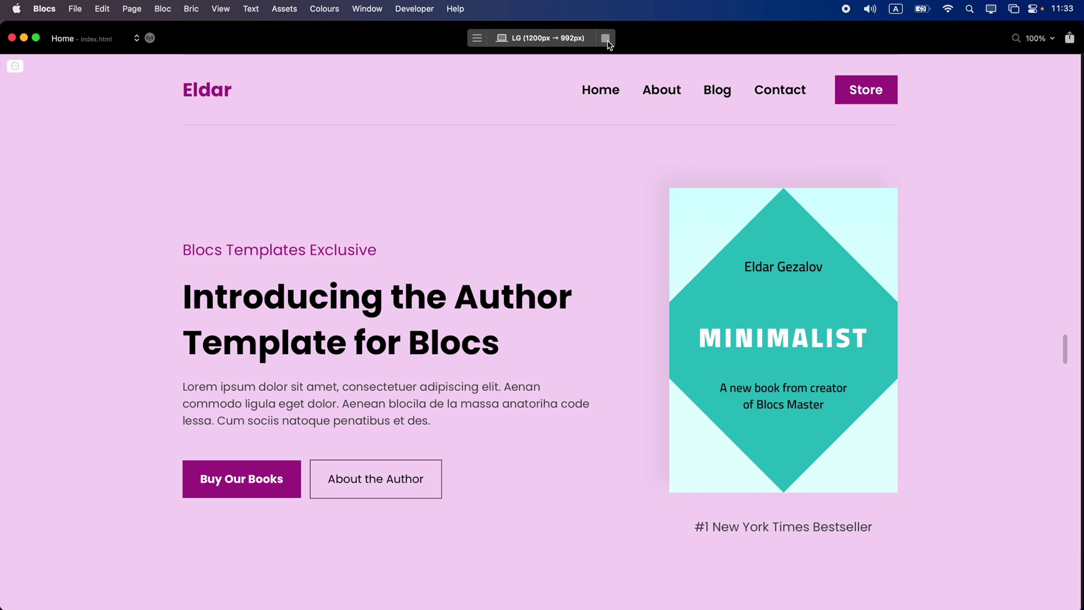
click(576, 44)
click(573, 79)
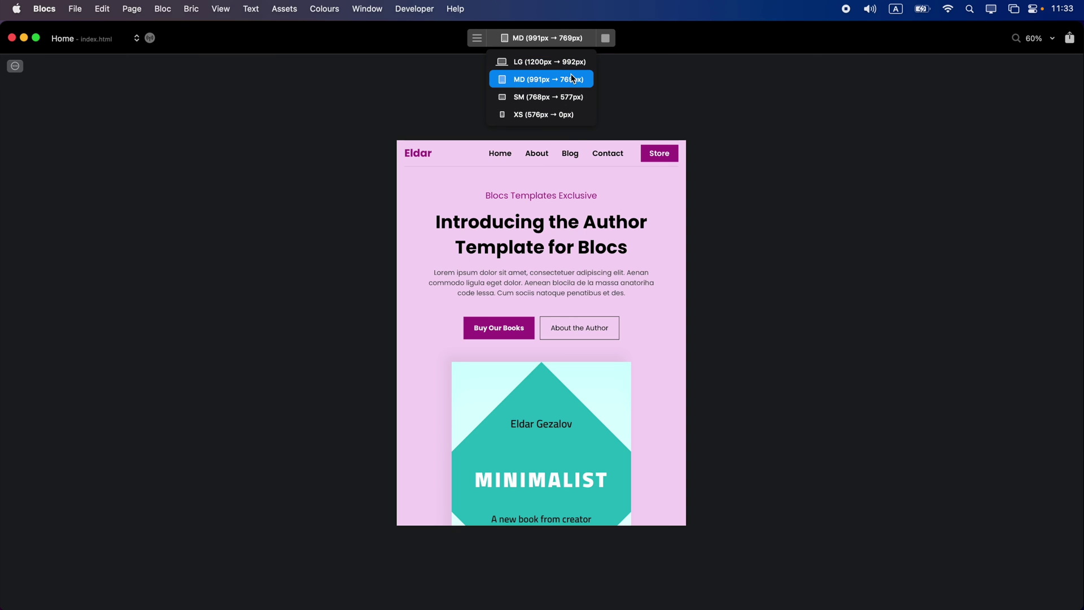